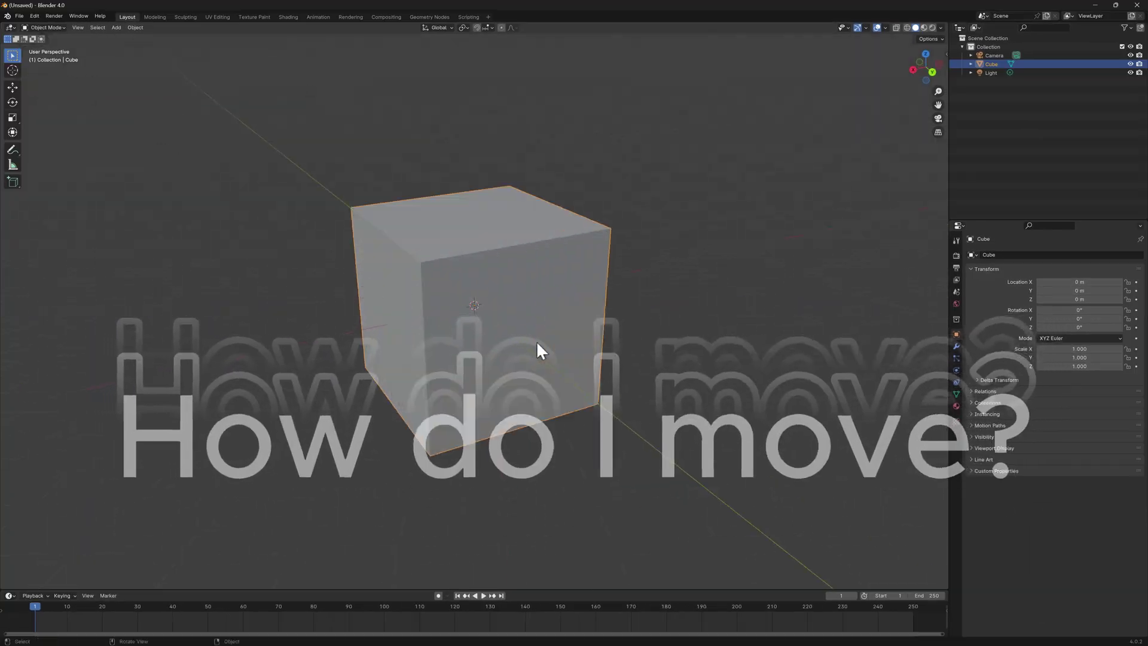
# Orbit the viewport around the default cube
pyautogui.moveTo(538, 351); pyautogui.dragTo(464, 377, button='middle')
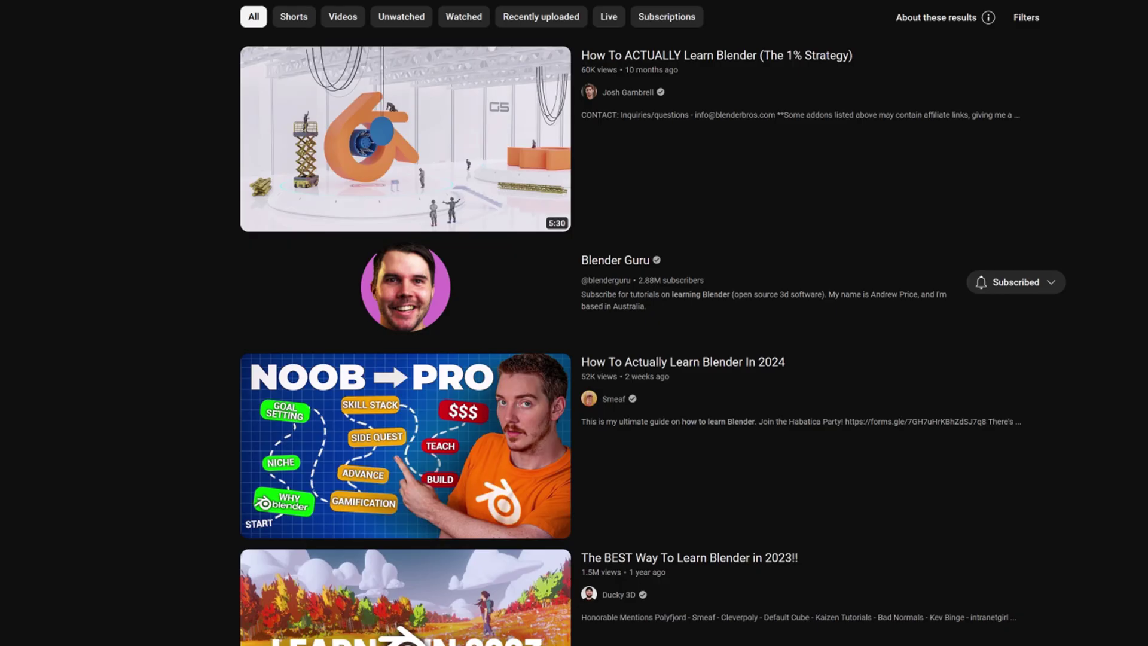
# Scroll the Blender Guru donut playlist to find Part 8: Rendering
pyautogui.scroll(-10, 796, 400)
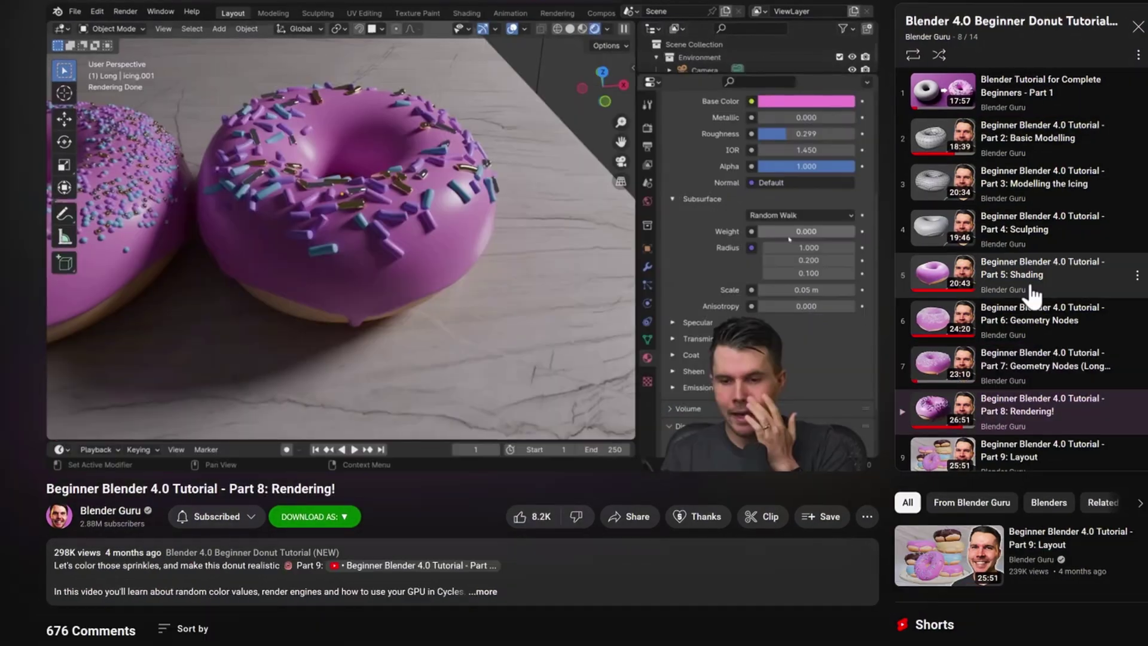
pyautogui.scroll(-5, 1064, 395)
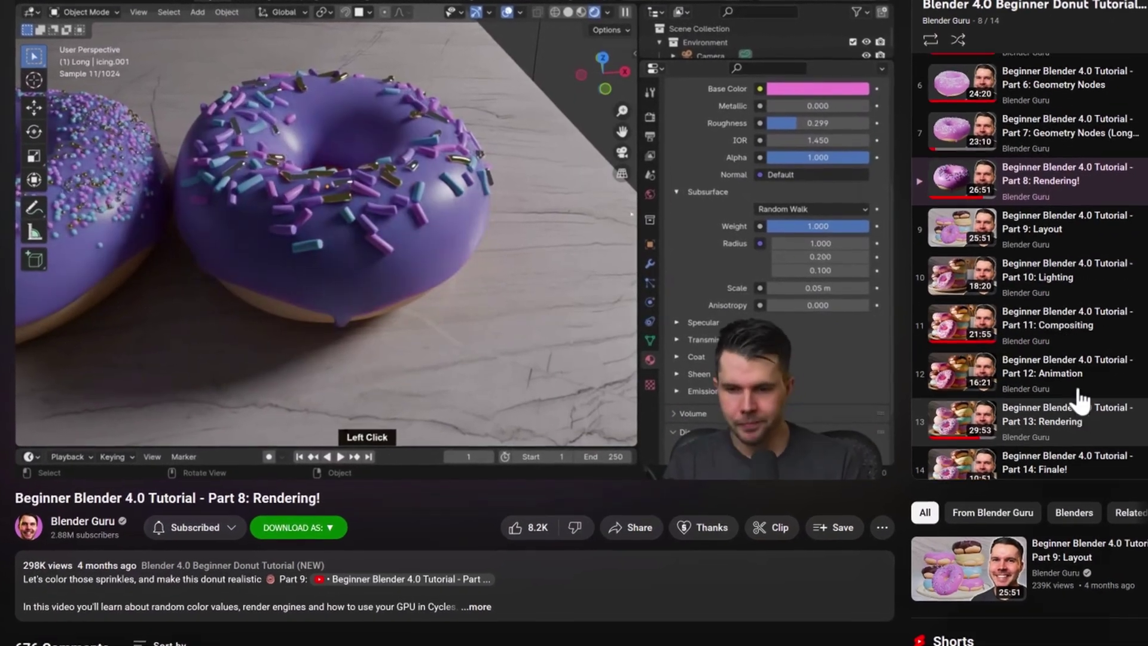
pyautogui.scroll(5, 1072, 387)
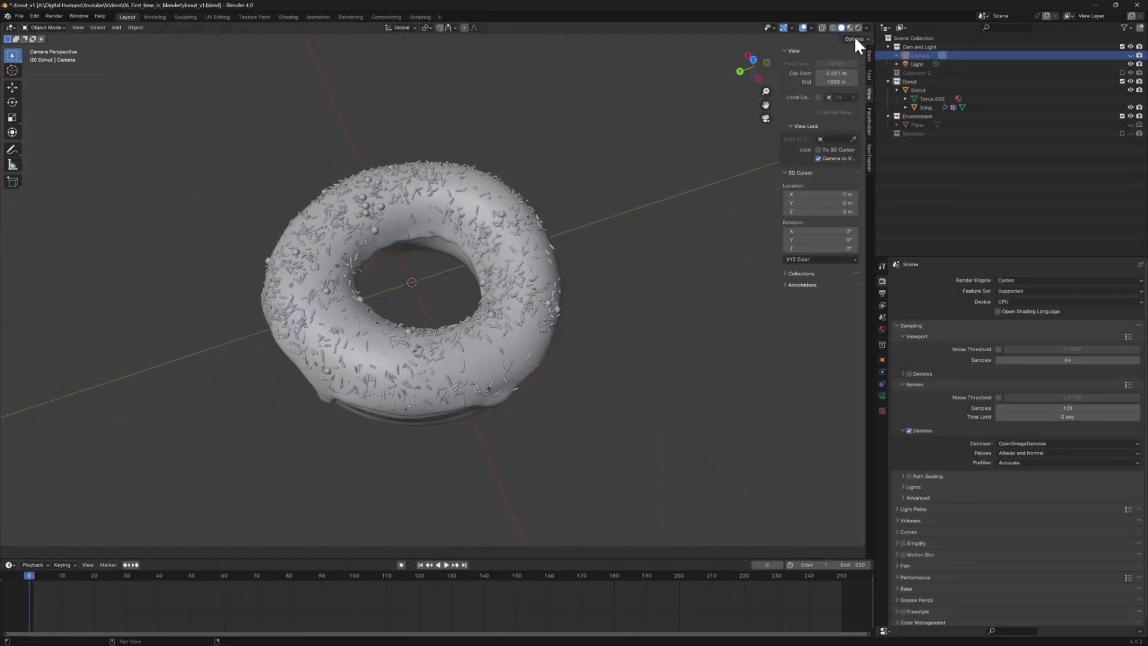
# Play the FLIP liquid simulation so fluid pours from the torus inside the Liquid Domain
pyautogui.click(847, 28)
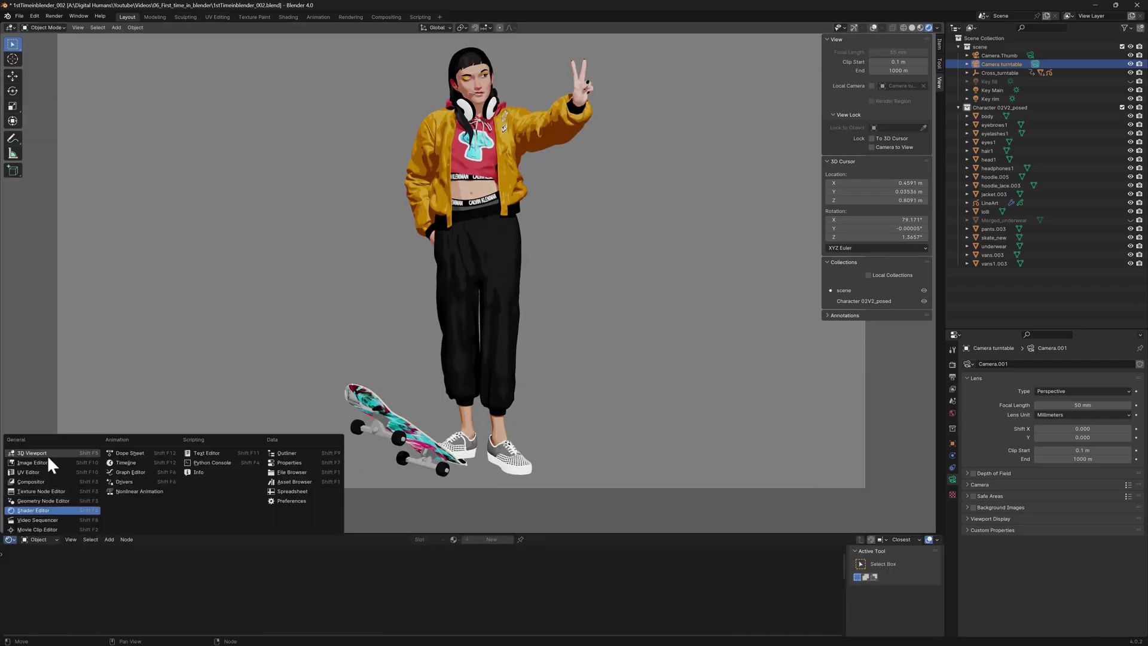
# Add a Multiple Strokes modifier with 2 duplicates to the LineArt outline and enlarge the Properties editor
pyautogui.click(51, 465)
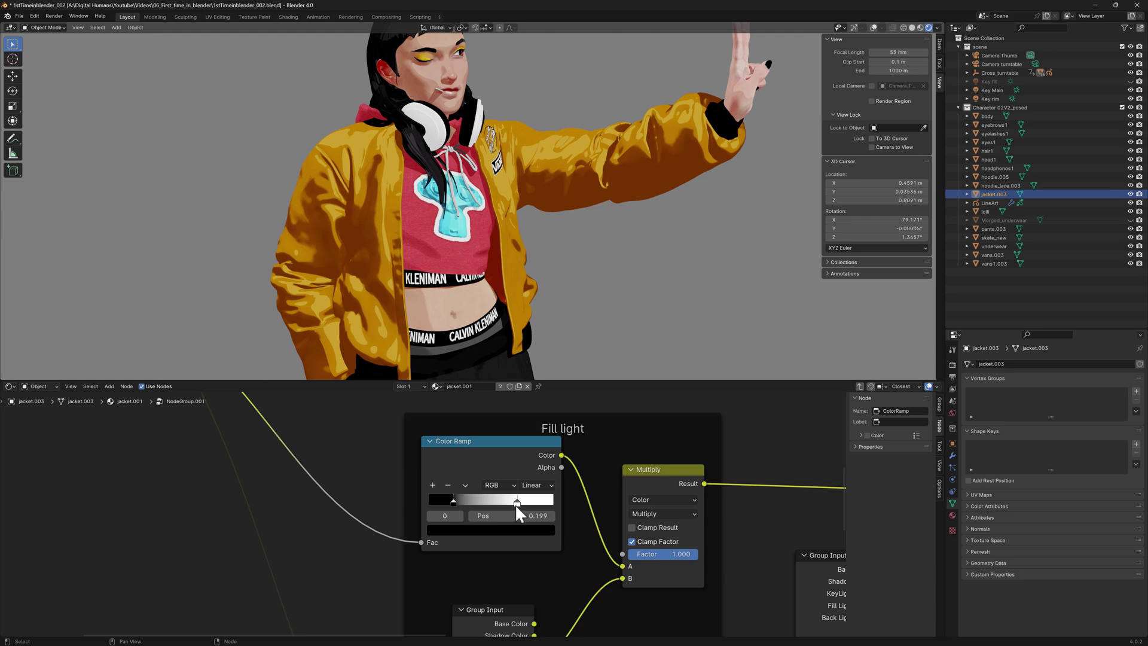
pyautogui.scroll(-6, 735, 559)
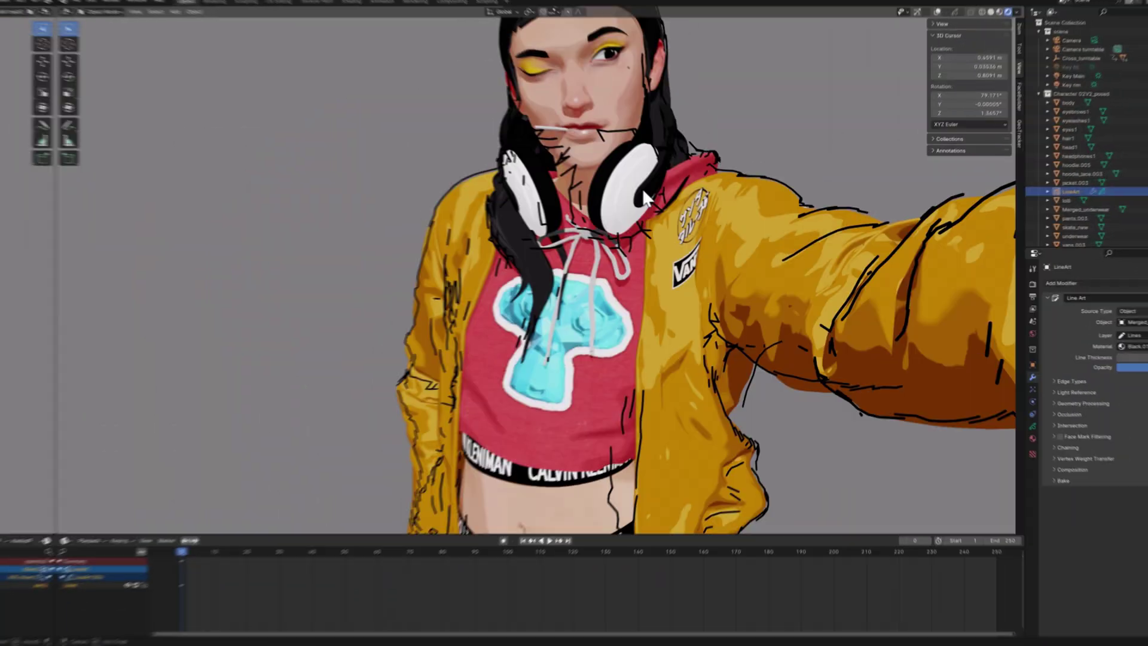
pyautogui.click(1070, 283)
pyautogui.click(1005, 383)
pyautogui.click(1039, 509)
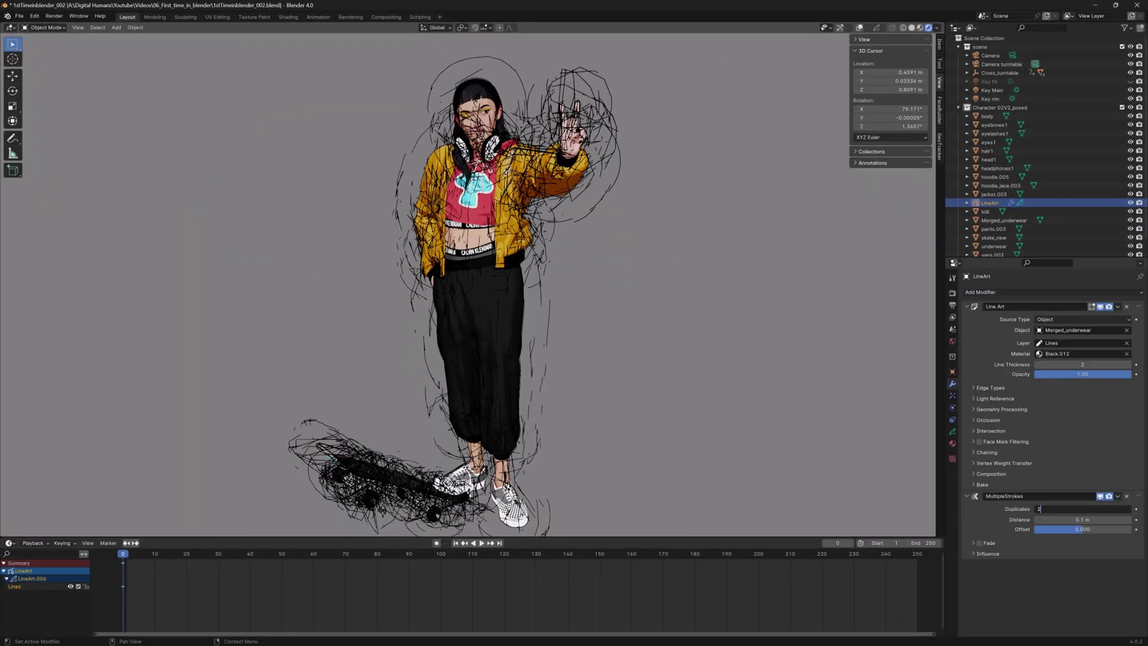
pyautogui.write('2')
pyautogui.press('Return')
pyautogui.moveTo(1072, 259); pyautogui.dragTo(1071, 203)
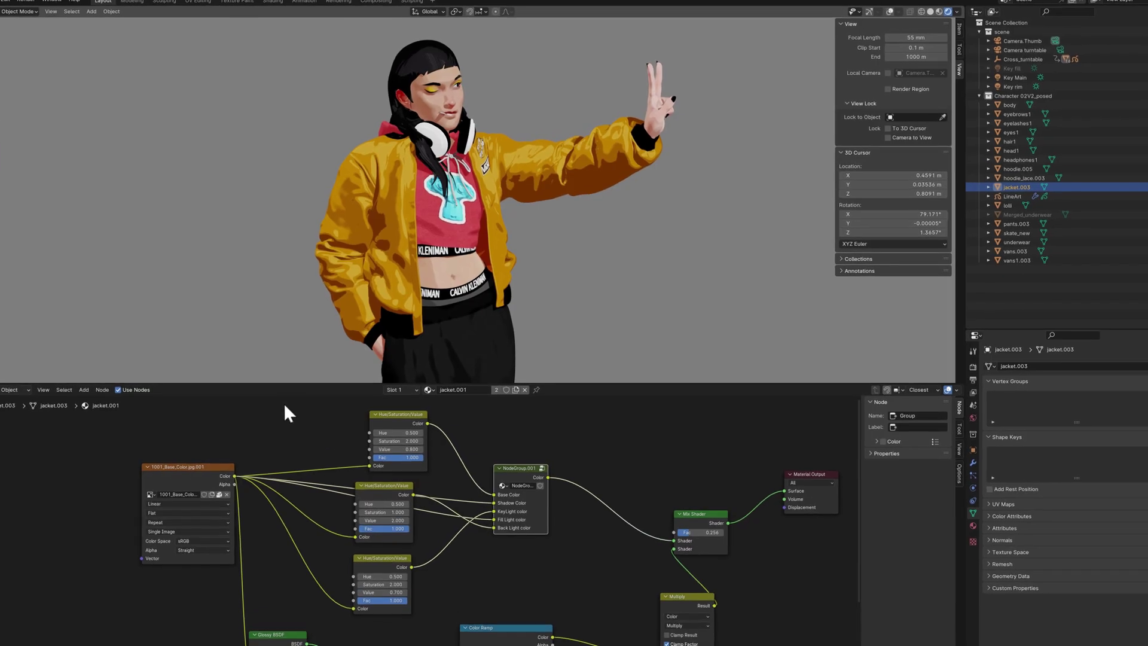
# Enter NodeGroup.001 and shift its Principled BSDF and Shader to RGB nodes left
pyautogui.press('g')
pyautogui.click(282, 454)
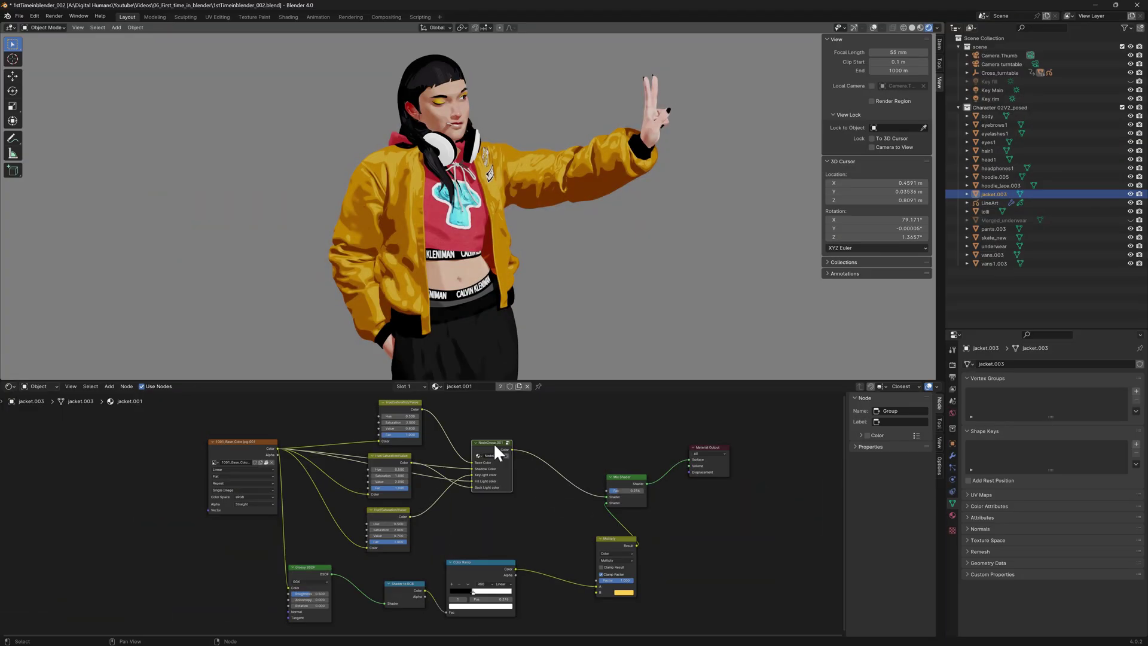
pyautogui.press('Tab')
pyautogui.keyDown('ctrl'); pyautogui.moveTo(572, 486); pyautogui.dragTo(576, 584, button='middle'); pyautogui.keyUp('ctrl')
pyautogui.keyDown('ctrl'); pyautogui.moveTo(341, 542); pyautogui.dragTo(361, 502, button='middle'); pyautogui.keyUp('ctrl')
pyautogui.moveTo(199, 433); pyautogui.dragTo(148, 438)
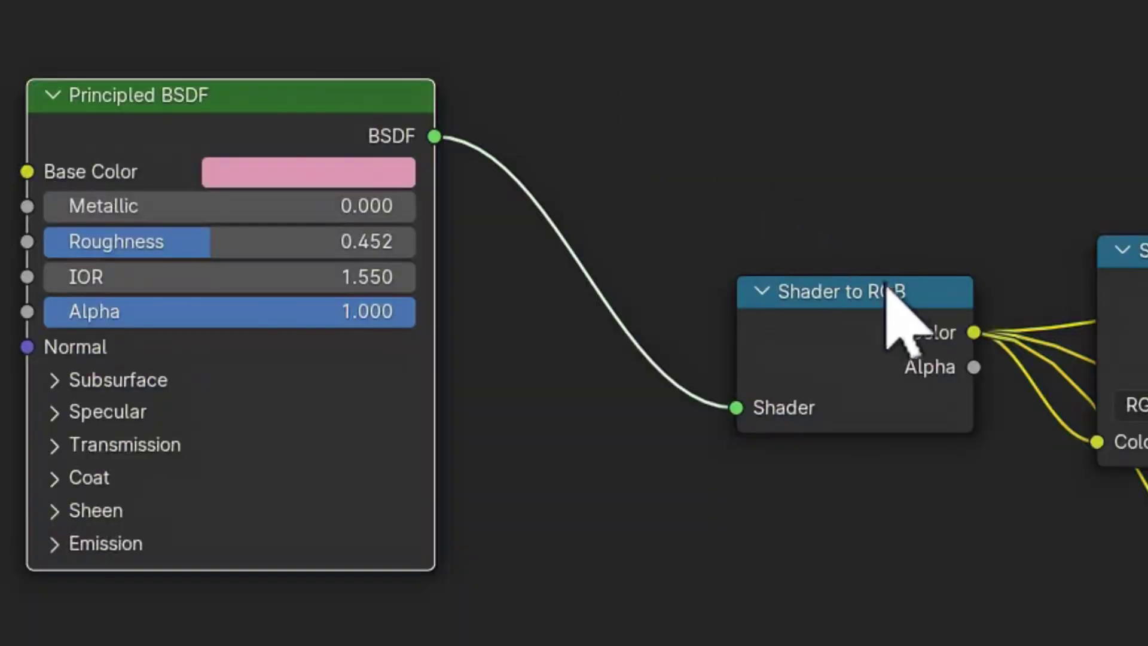
pyautogui.moveTo(293, 486); pyautogui.dragTo(279, 483)
pyautogui.click(867, 257)
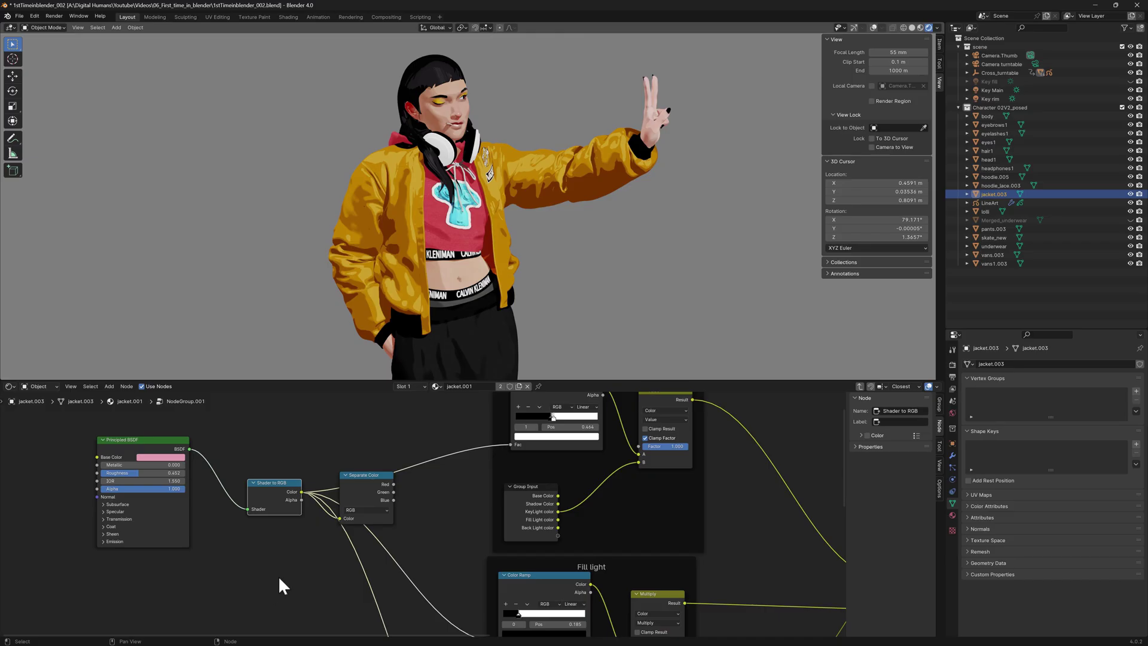
pyautogui.press('Home')
# Select the Fill light frame and move its ColorRamp white stop to about 0.327
pyautogui.moveTo(384, 399); pyautogui.dragTo(435, 539)
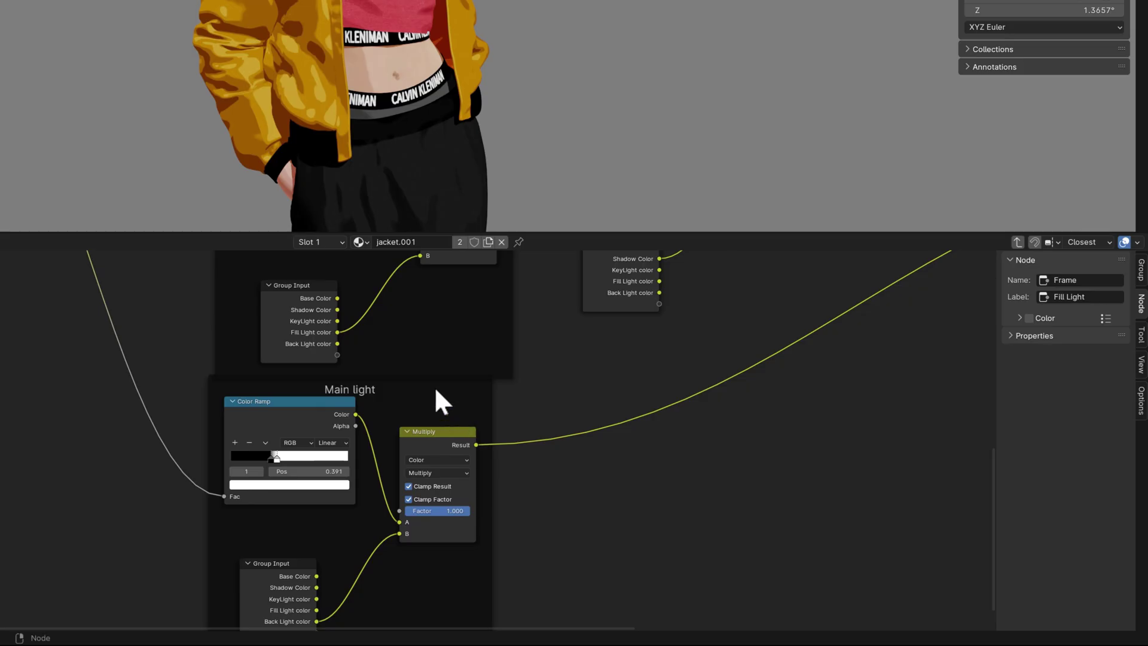
pyautogui.moveTo(487, 487); pyautogui.dragTo(496, 498)
pyautogui.keyDown('shift'); pyautogui.scroll(5, 587, 539); pyautogui.keyUp('shift')
pyautogui.click(466, 440)
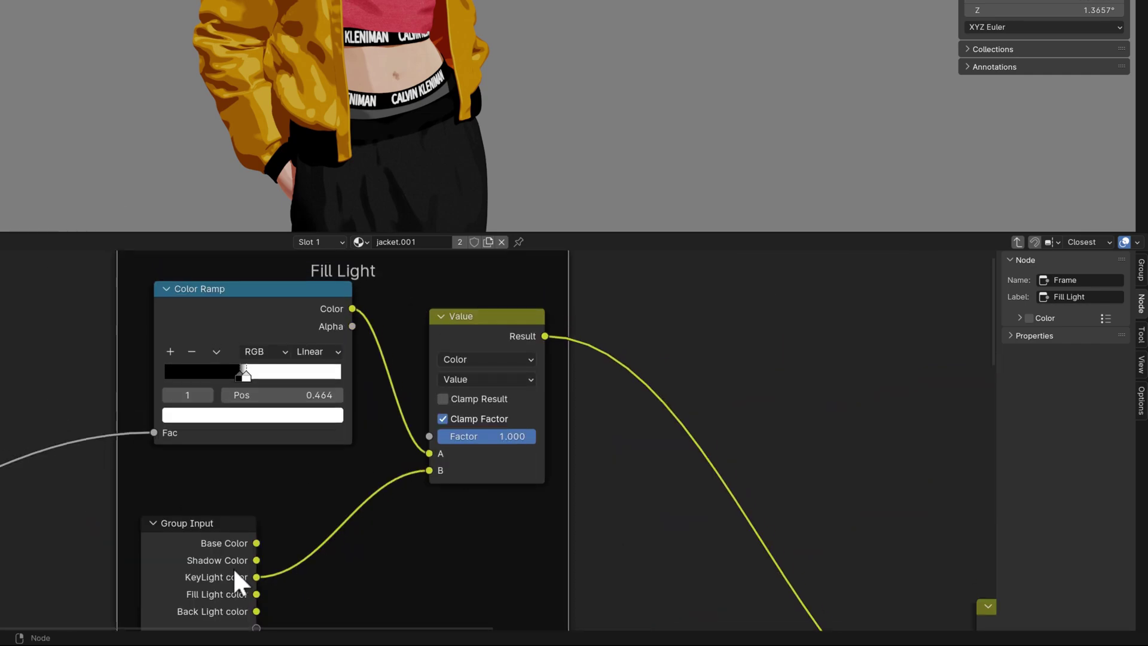
pyautogui.scroll(-3, 646, 602)
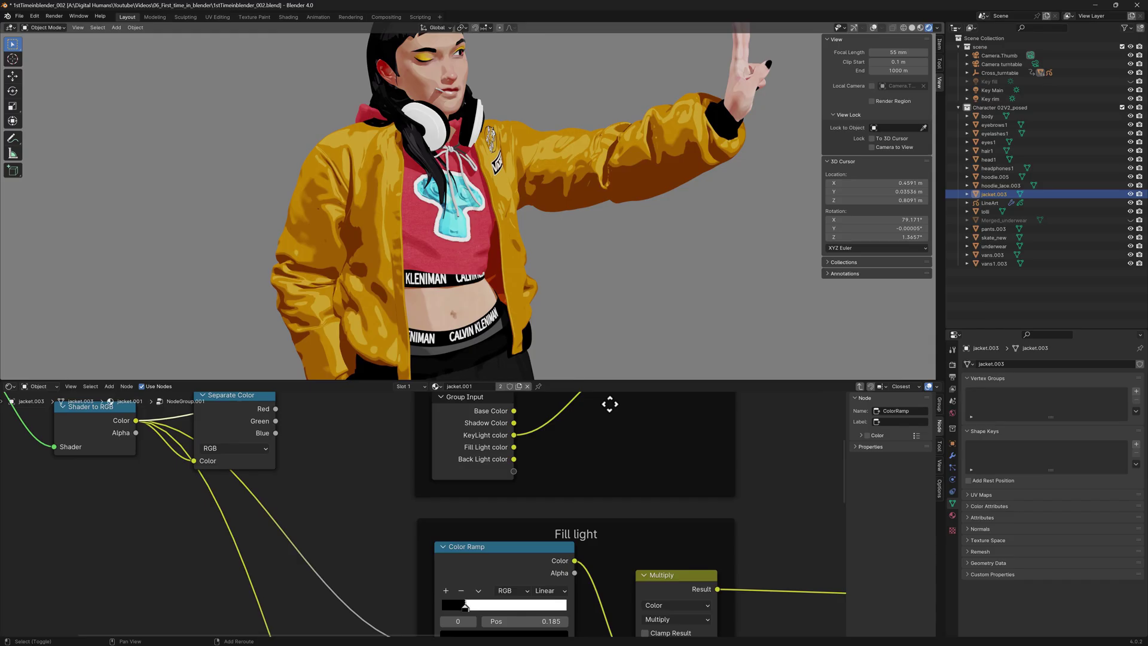
pyautogui.keyDown('shift'); pyautogui.scroll(-3, 593, 599); pyautogui.keyUp('shift')
pyautogui.scroll(3, 592, 567)
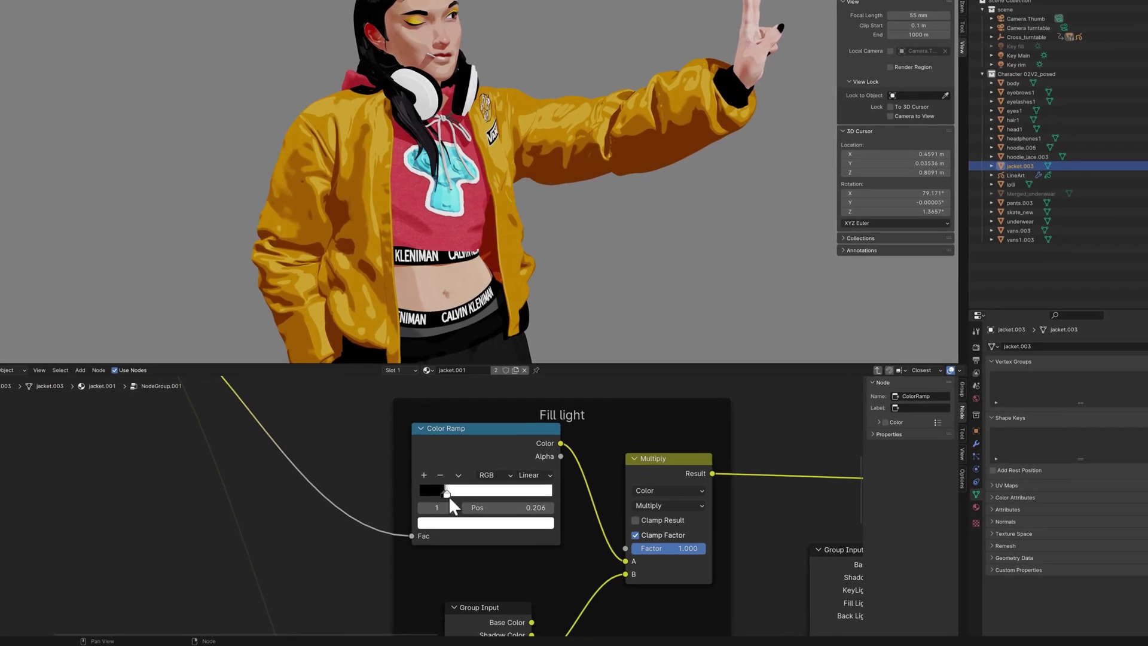
pyautogui.moveTo(449, 497); pyautogui.dragTo(518, 489)
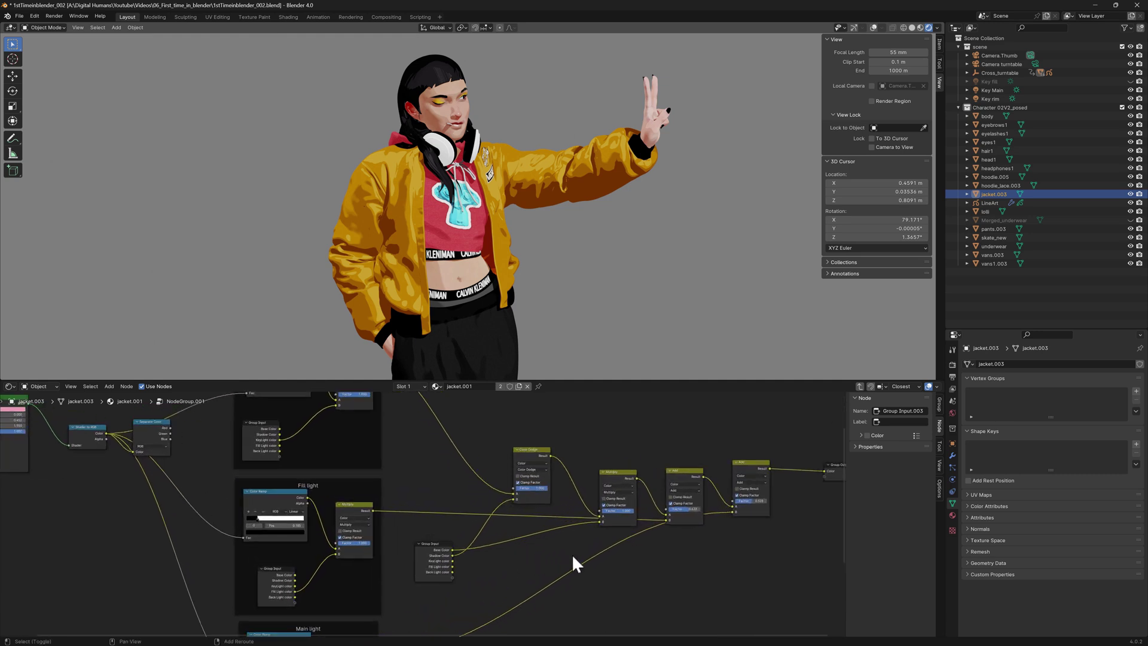
# Pan over to the final Multiply and Add mixing nodes
pyautogui.moveTo(574, 564); pyautogui.dragTo(491, 569, button='middle')
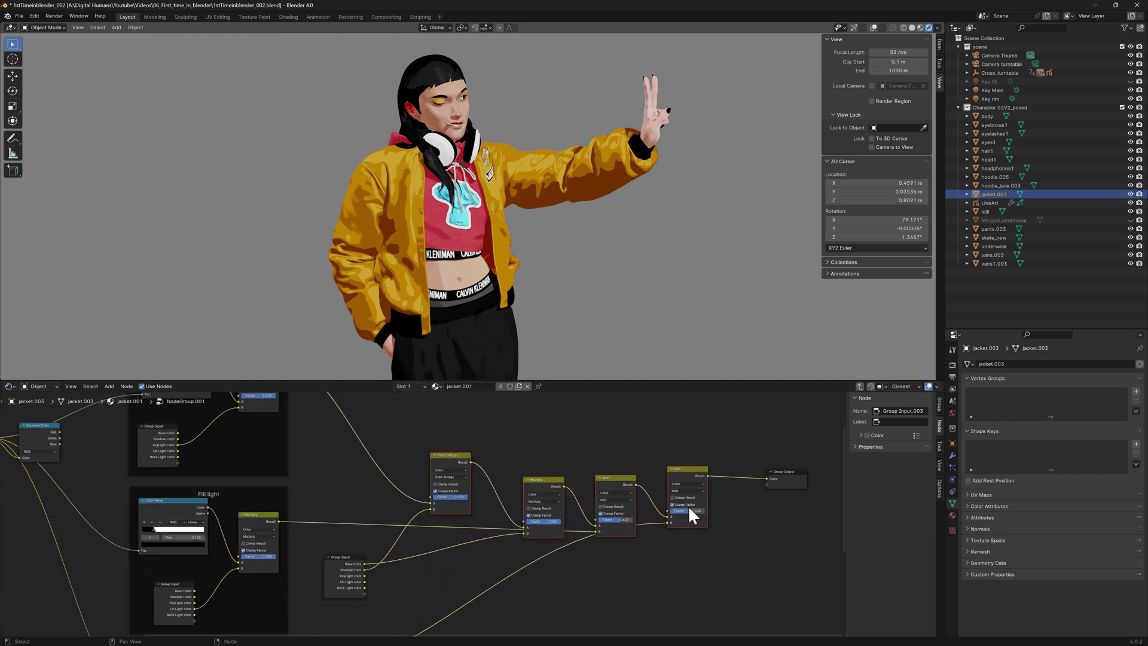
pyautogui.scroll(2, 523, 456)
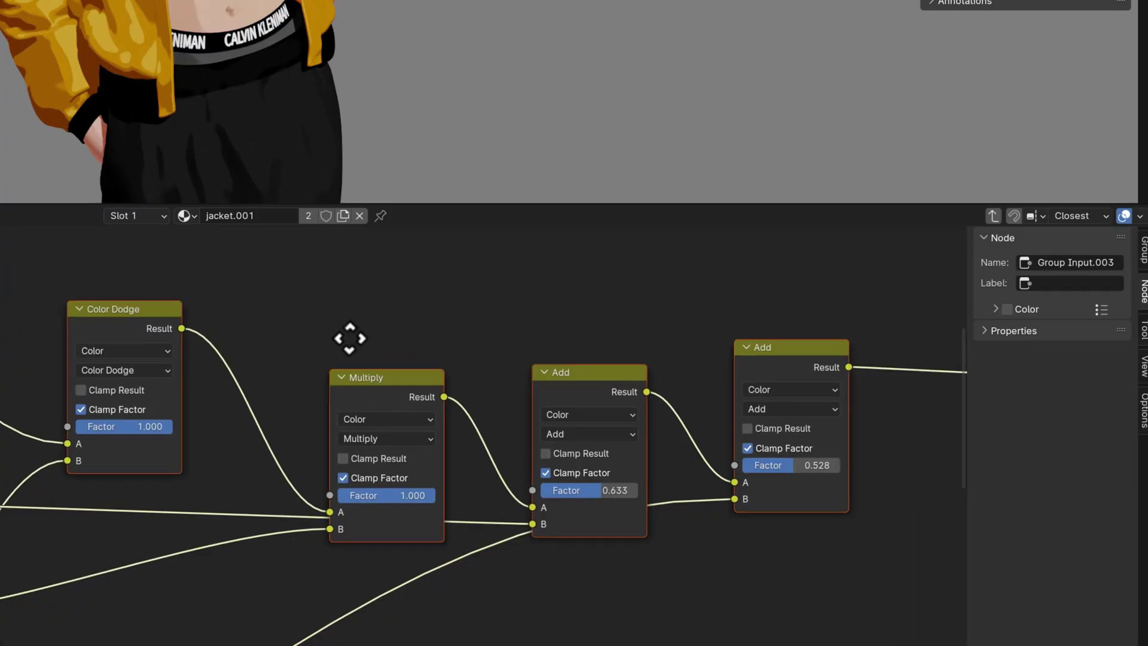
pyautogui.moveTo(349, 339); pyautogui.dragTo(172, 358, button='middle')
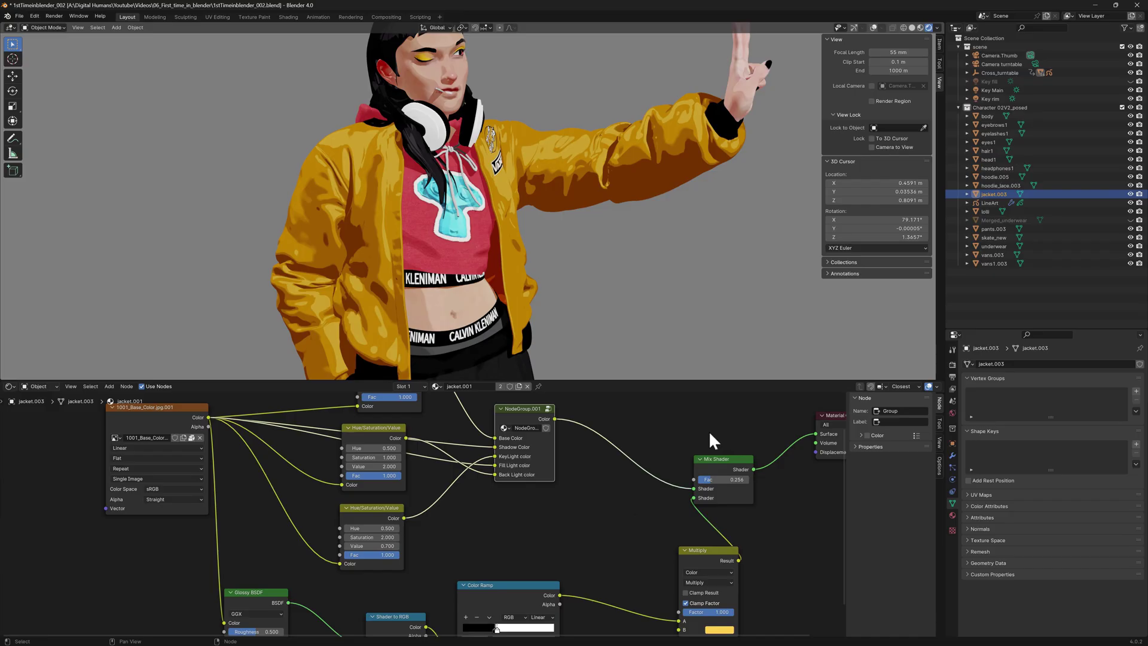
# Enlarge the node editor and nudge the top Hue/Saturation/Value node into line
pyautogui.scroll(-2, 711, 442)
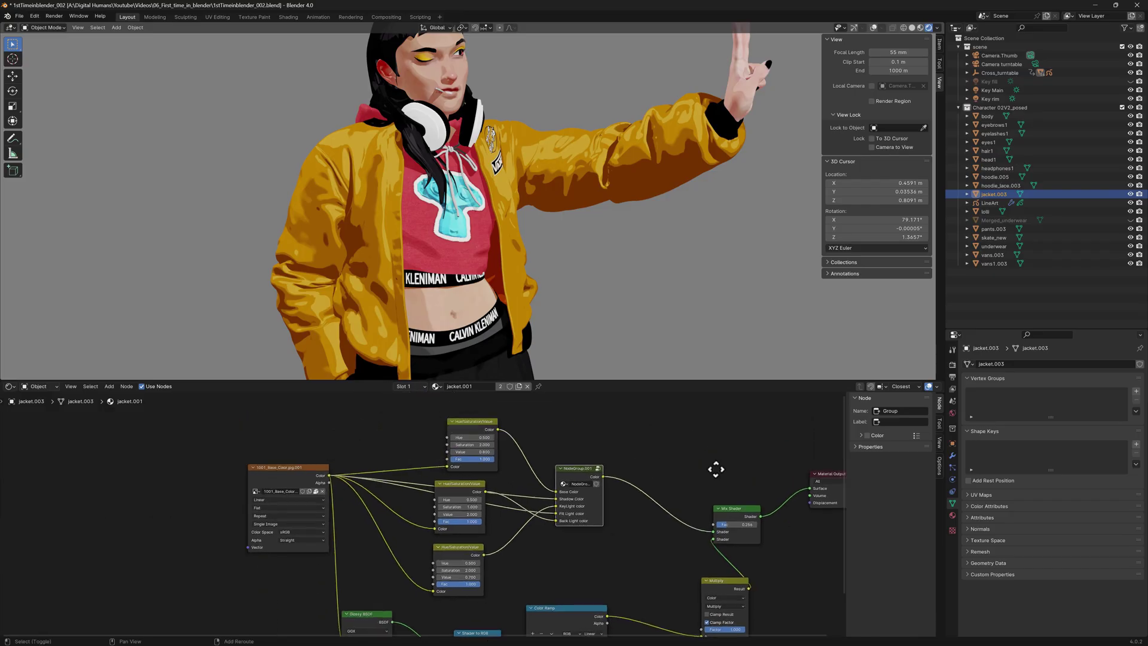
pyautogui.moveTo(335, 379); pyautogui.dragTo(335, 287)
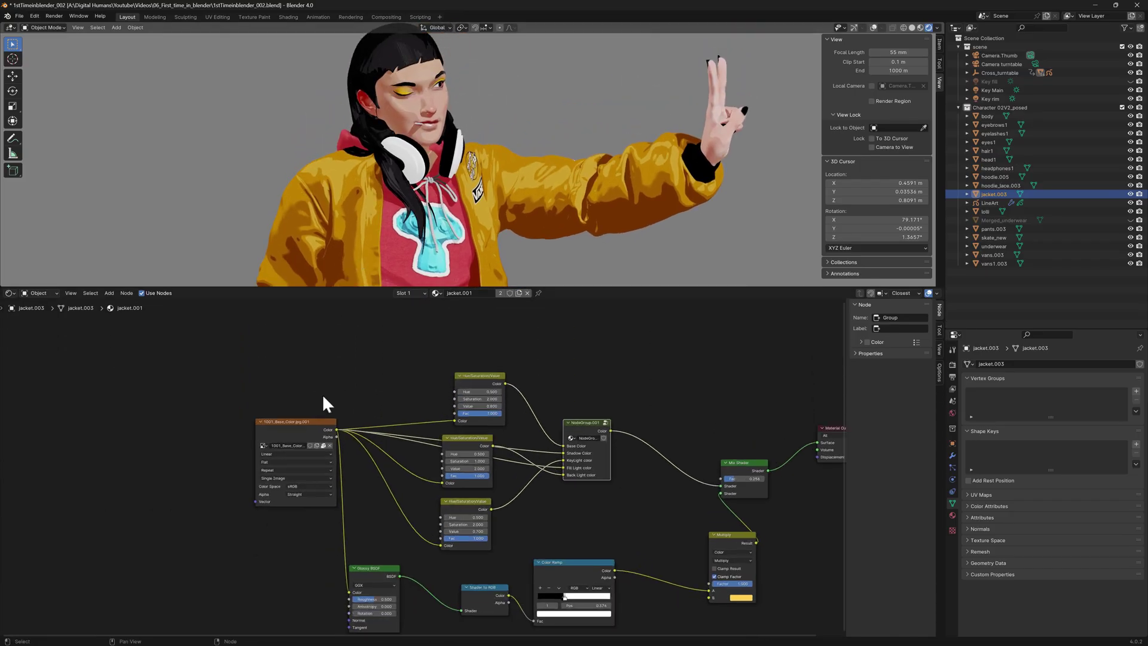
pyautogui.scroll(3, 321, 394)
pyautogui.click(127, 404)
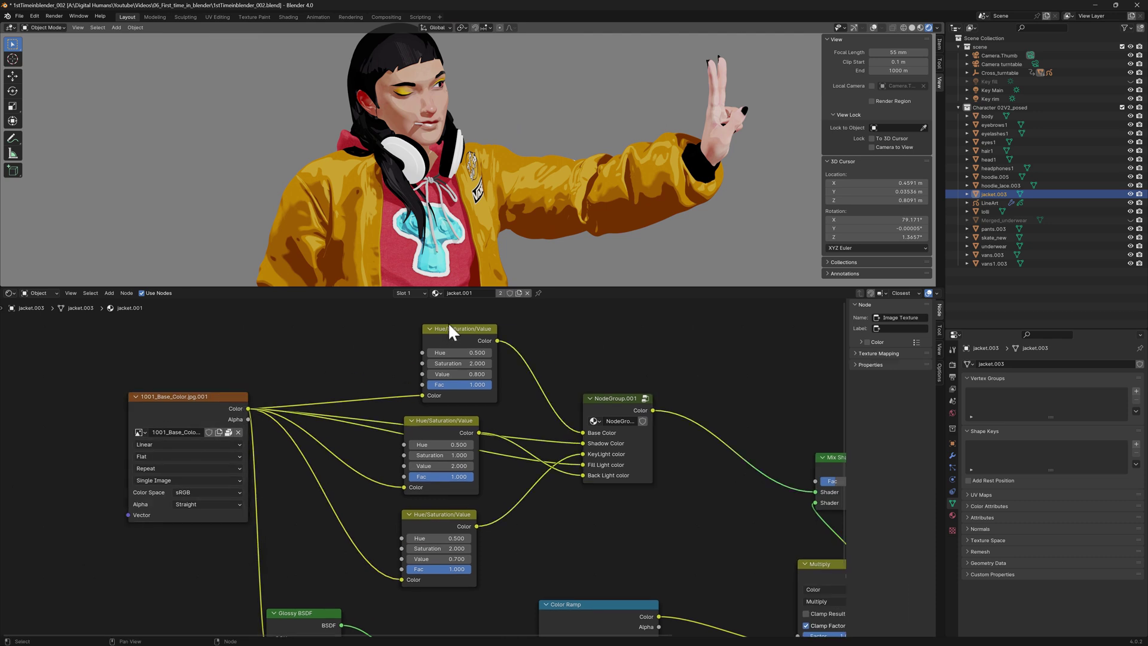
pyautogui.moveTo(460, 326); pyautogui.dragTo(444, 331)
# Select the bottom Hue/Saturation/Value node and shift the Shader to RGB node slightly left
pyautogui.click(622, 403)
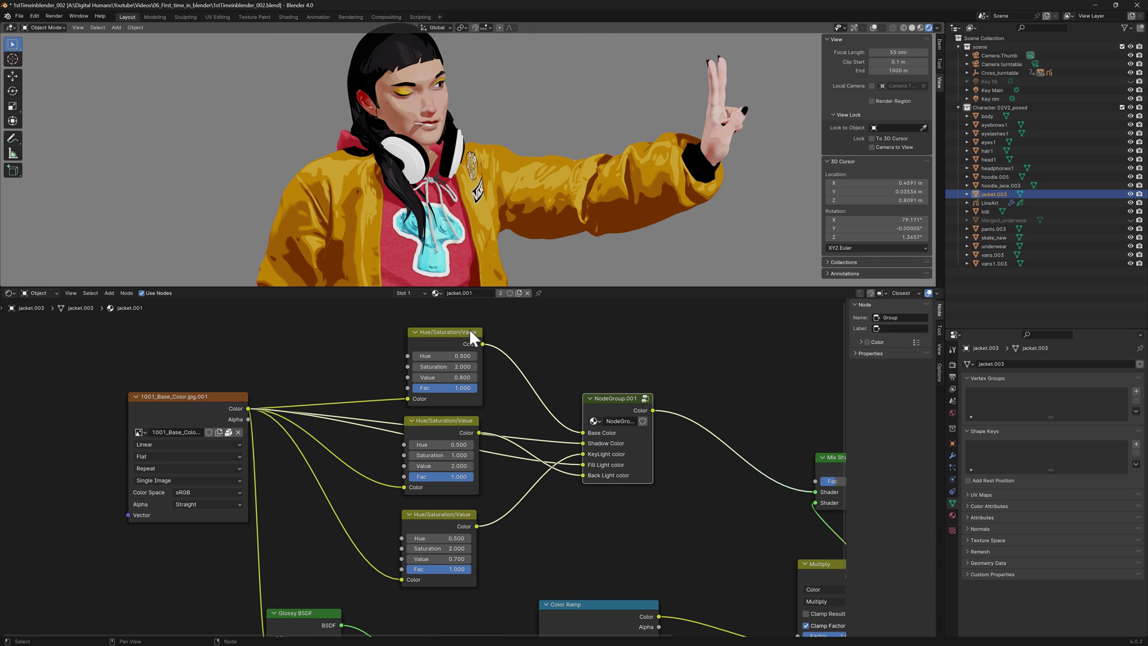
pyautogui.moveTo(579, 353); pyautogui.dragTo(552, 350, button='middle')
pyautogui.click(419, 511)
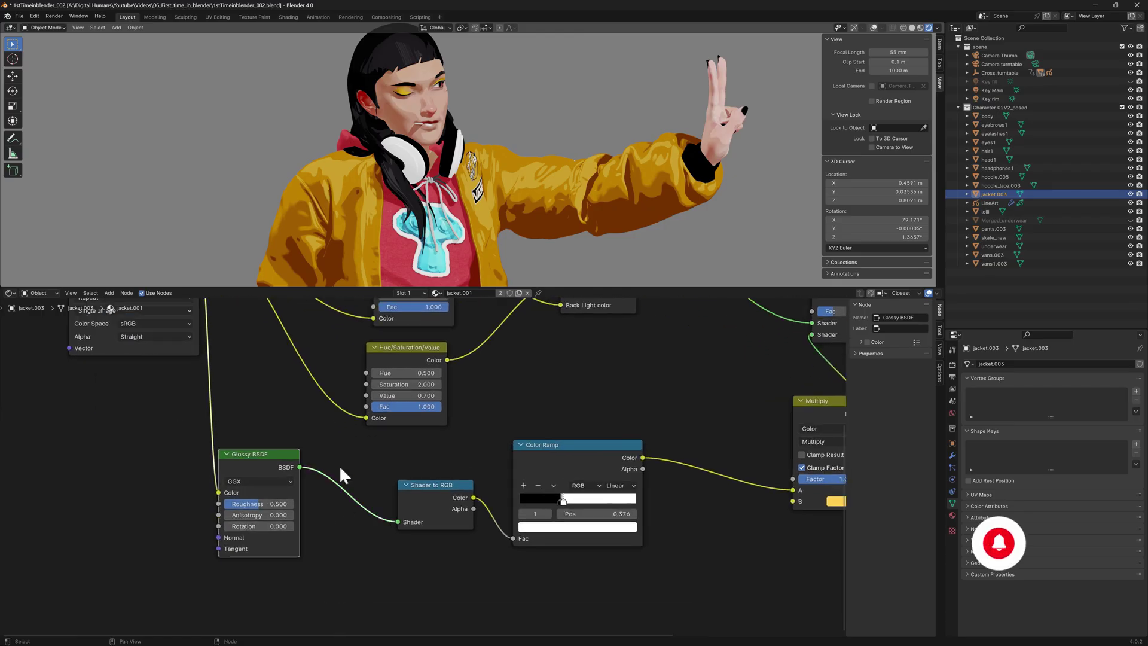
pyautogui.moveTo(441, 485); pyautogui.dragTo(417, 485)
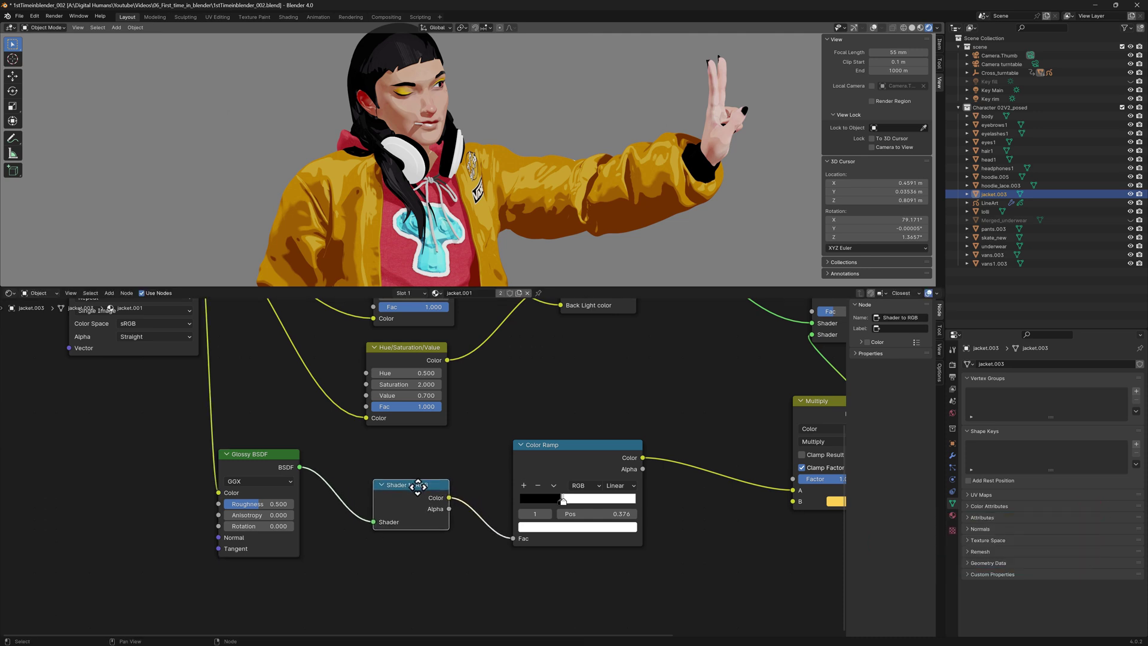
# Box-select the Mix Shader and Multiply nodes and bring the Material Output into view
pyautogui.click(566, 456)
pyautogui.keyDown('shift'); pyautogui.moveTo(744, 538); pyautogui.dragTo(423, 598, button='middle'); pyautogui.keyUp('shift')
pyautogui.moveTo(468, 315); pyautogui.dragTo(615, 622)
pyautogui.keyDown('shift'); pyautogui.moveTo(625, 520); pyautogui.dragTo(593, 560, button='middle'); pyautogui.keyUp('shift')
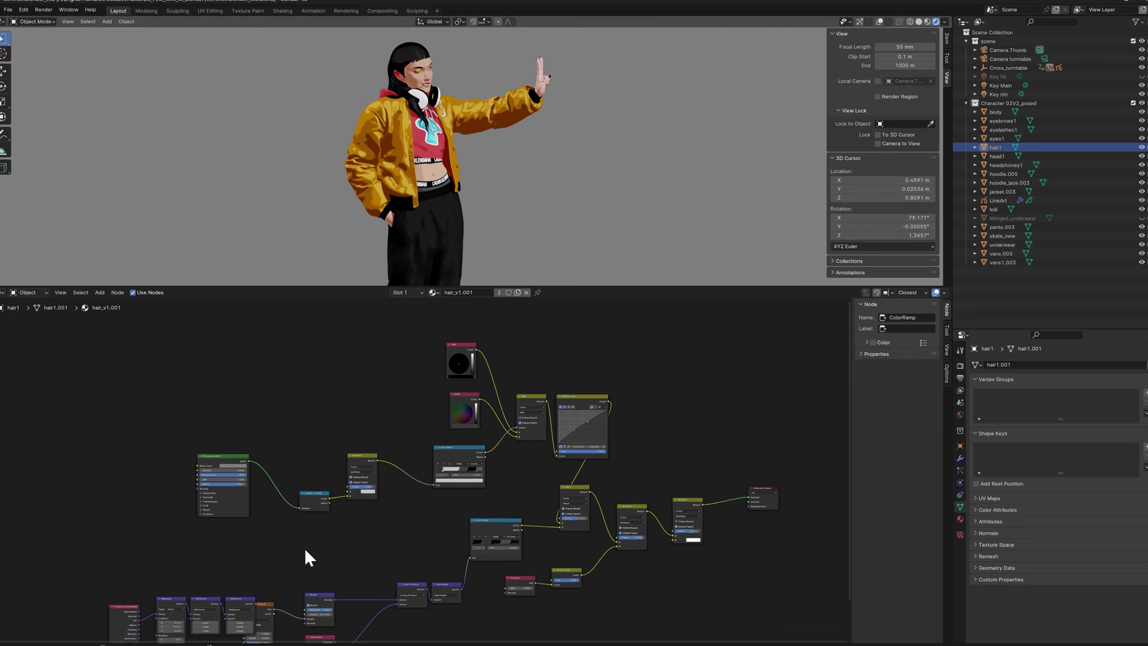
# Increase the hair1 Noise Texture's Scale, checking the hair's strand shading from behind
pyautogui.moveTo(435, 177); pyautogui.dragTo(508, 145, button='middle')
pyautogui.scroll(3, 518, 195)
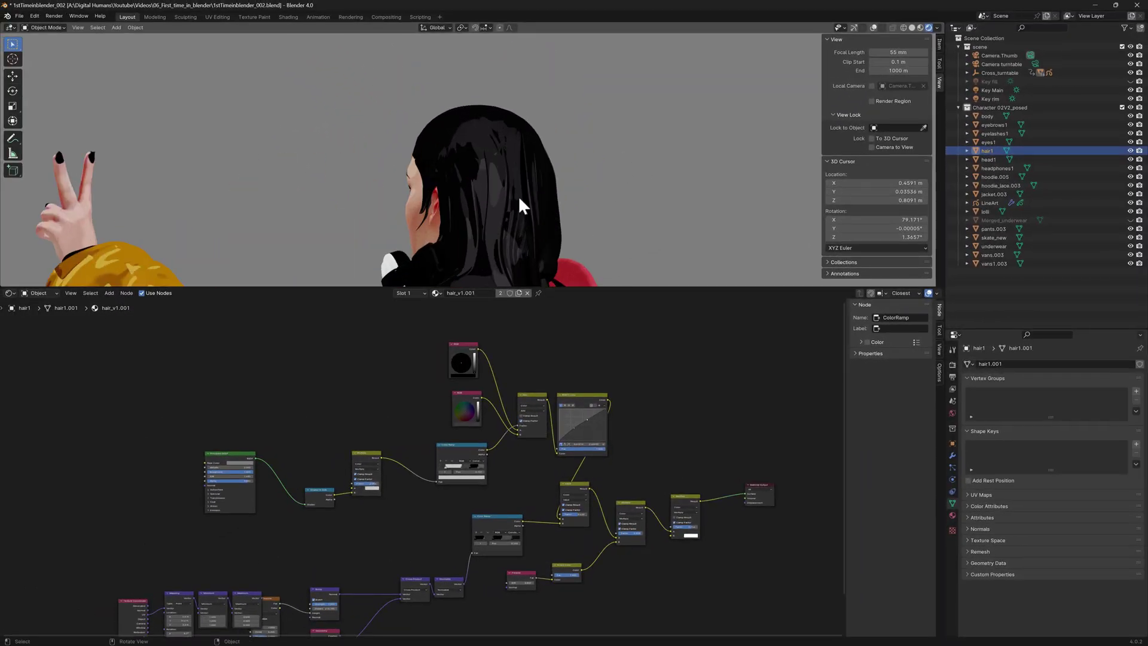
pyautogui.moveTo(518, 196); pyautogui.dragTo(510, 157, button='middle')
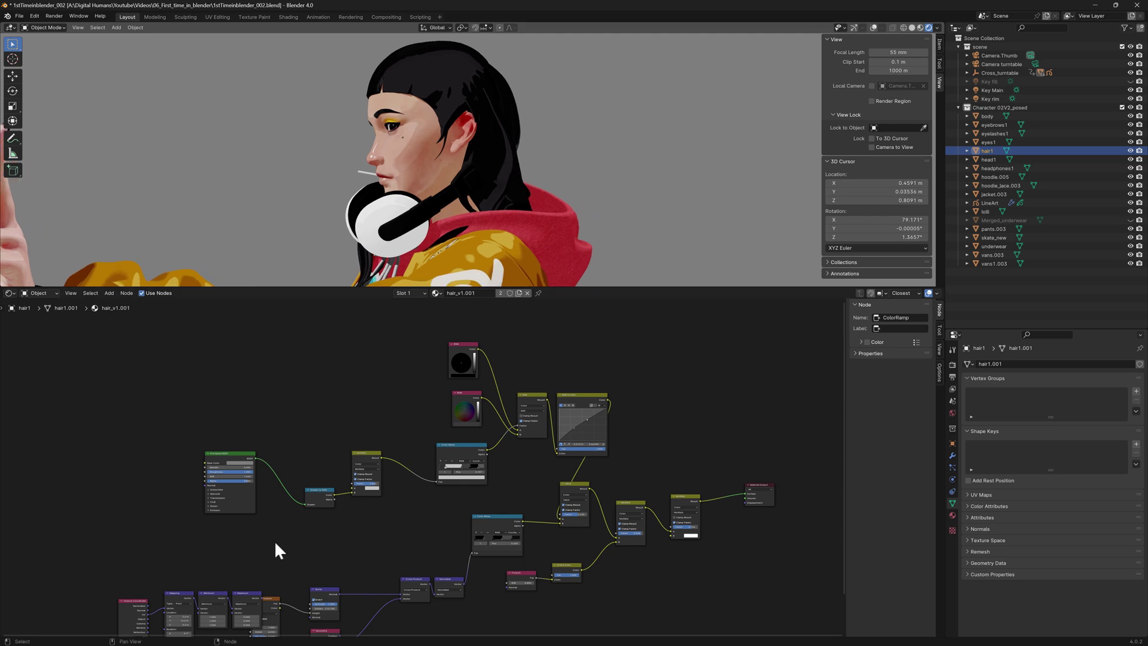
pyautogui.moveTo(278, 550); pyautogui.dragTo(435, 341, button='middle')
pyautogui.scroll(4, 436, 341)
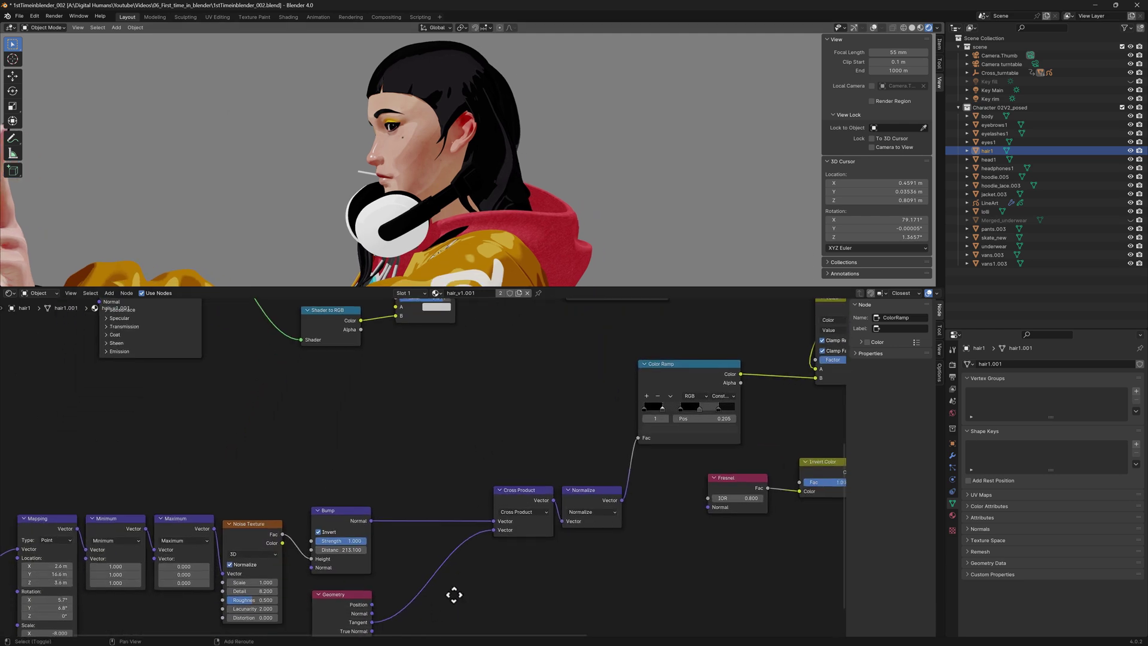
pyautogui.moveTo(453, 594); pyautogui.dragTo(557, 478, button='middle')
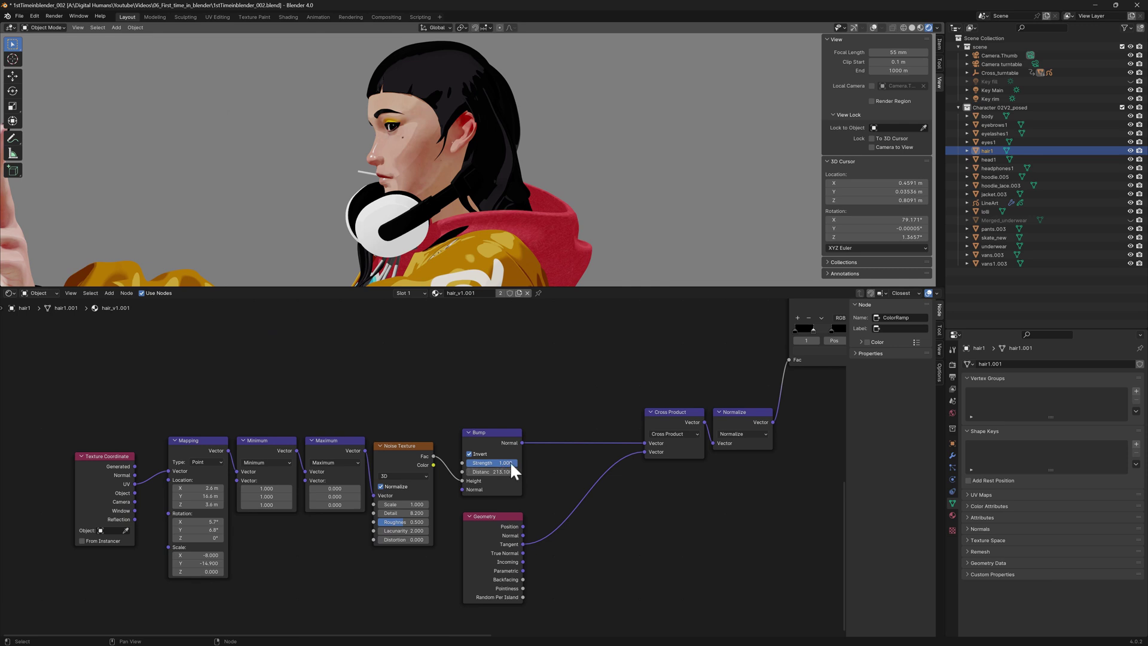
pyautogui.moveTo(510, 458); pyautogui.dragTo(510, 458)
pyautogui.moveTo(405, 451); pyautogui.dragTo(410, 445)
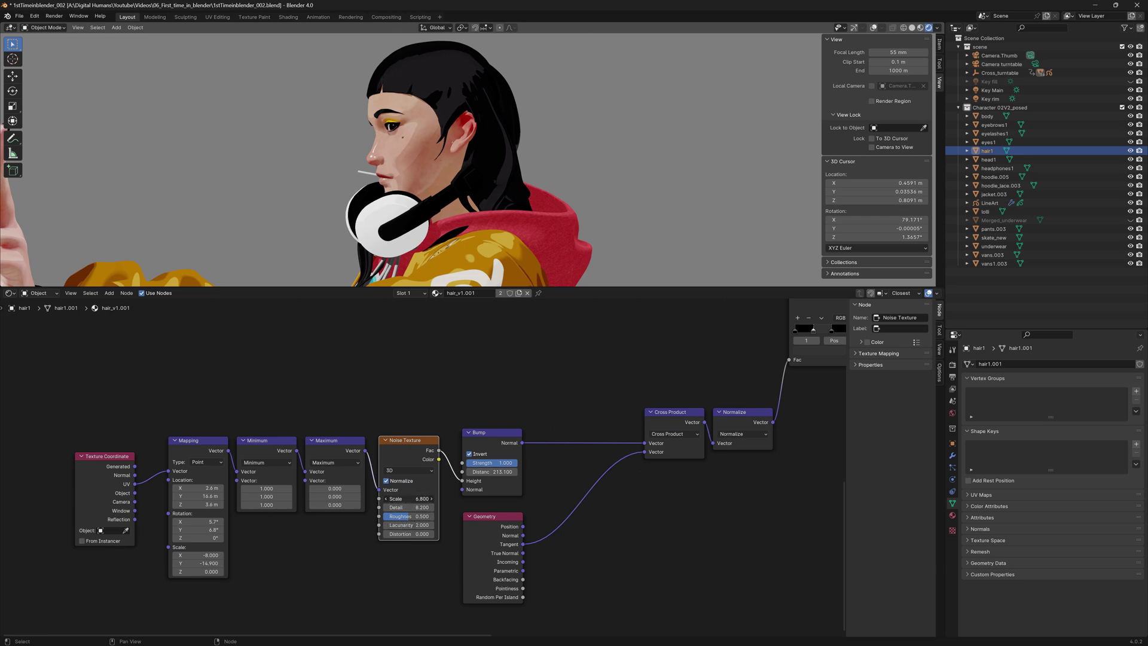
pyautogui.moveTo(422, 191); pyautogui.dragTo(345, 213, button='middle')
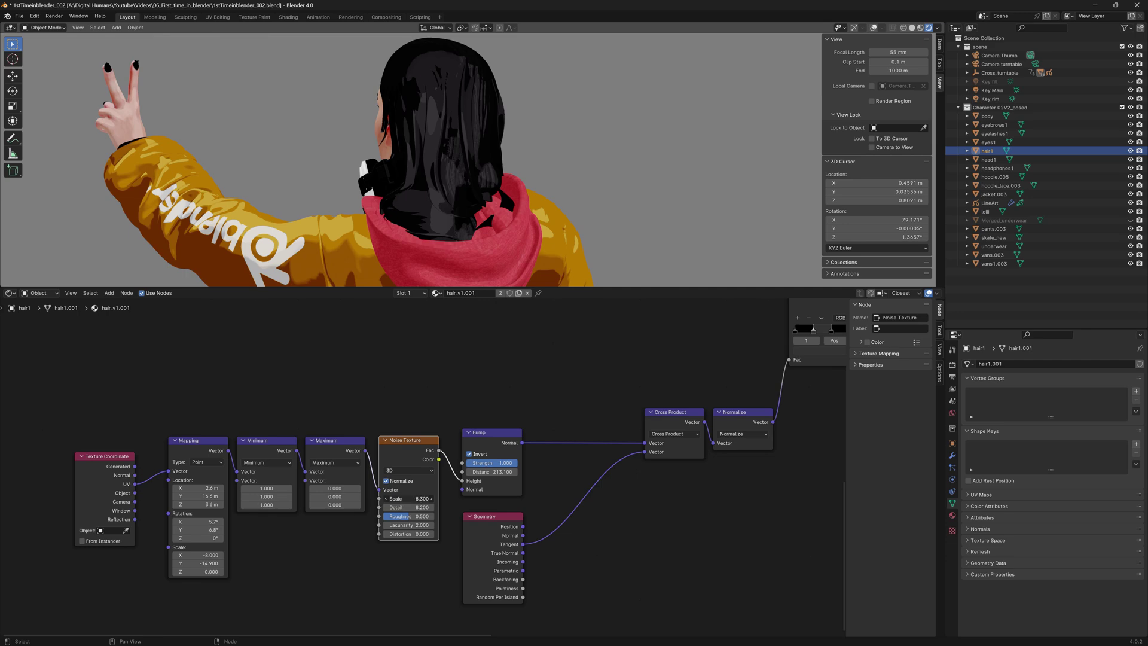
pyautogui.moveTo(408, 498); pyautogui.dragTo(419, 497)
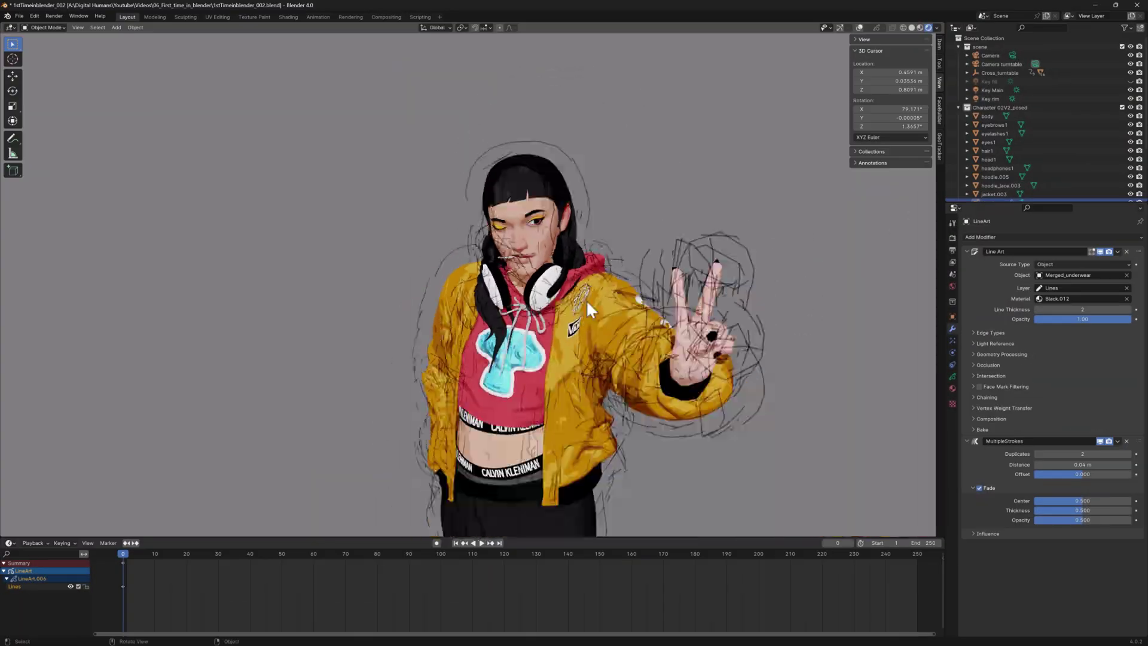
# Set the strokes' fade center to 1, import dynameshed girl.fbx, and begin adding Grease Pencil Line Art
pyautogui.click(1098, 500)
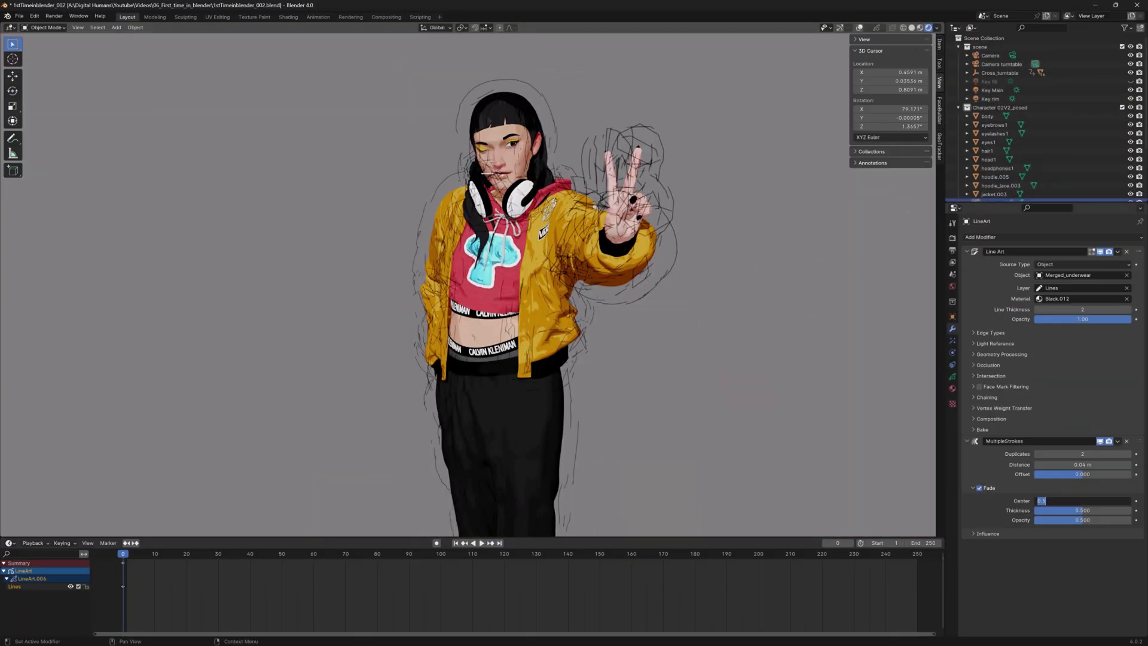
pyautogui.write('1stTimeinblender_002.blend')
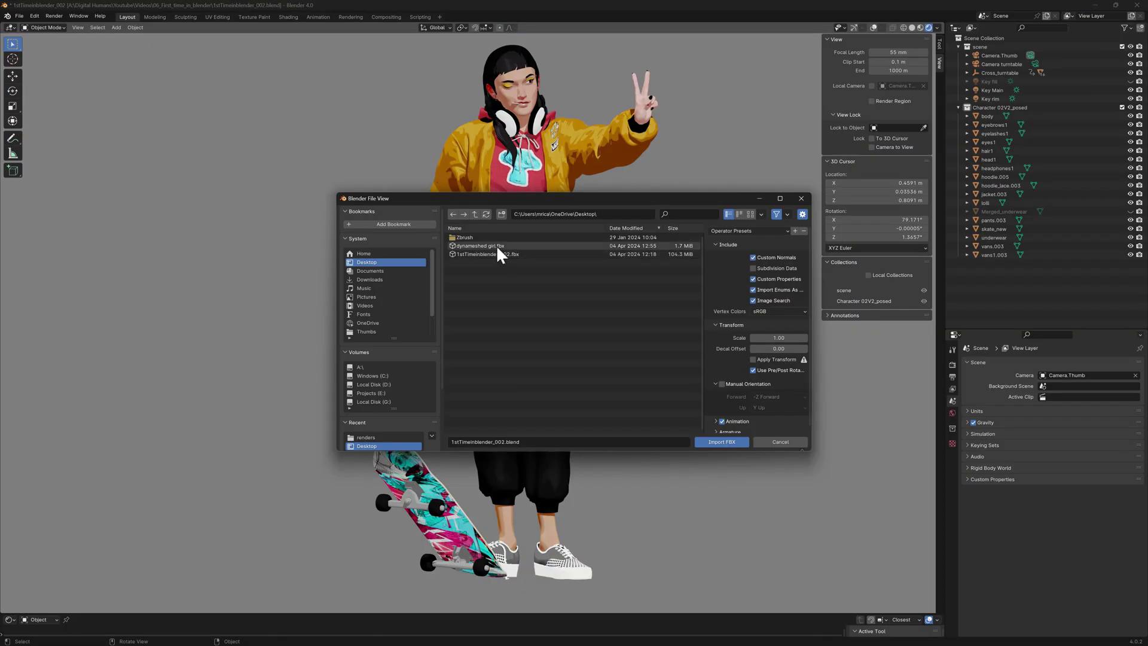
pyautogui.doubleClick(498, 246)
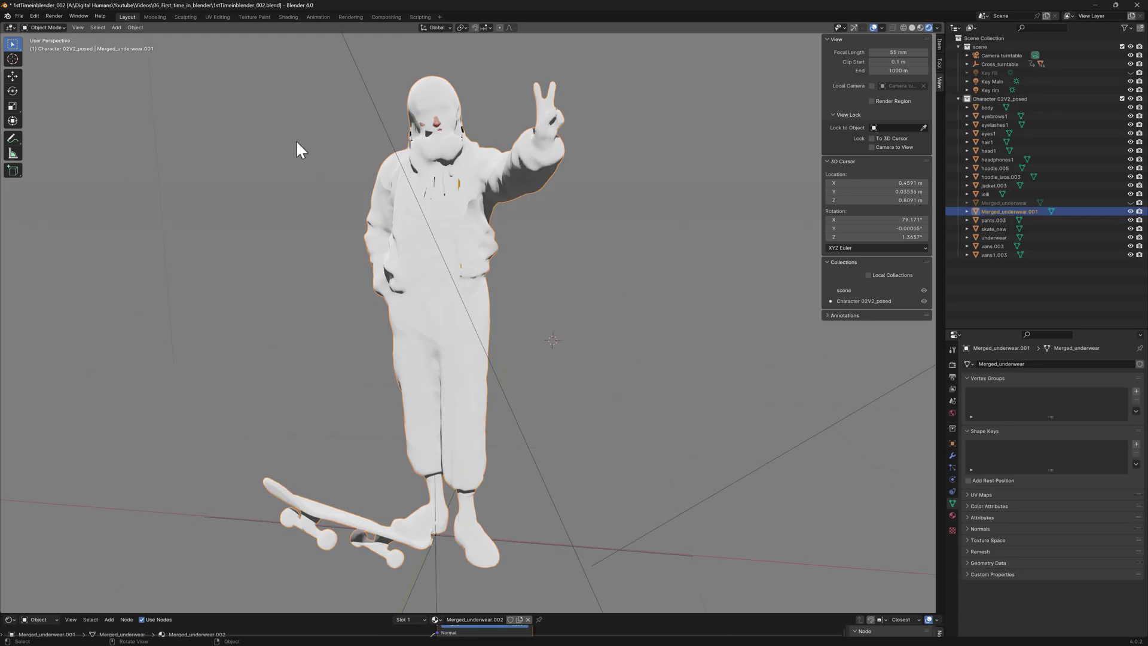
pyautogui.click(116, 28)
pyautogui.moveTo(157, 89)
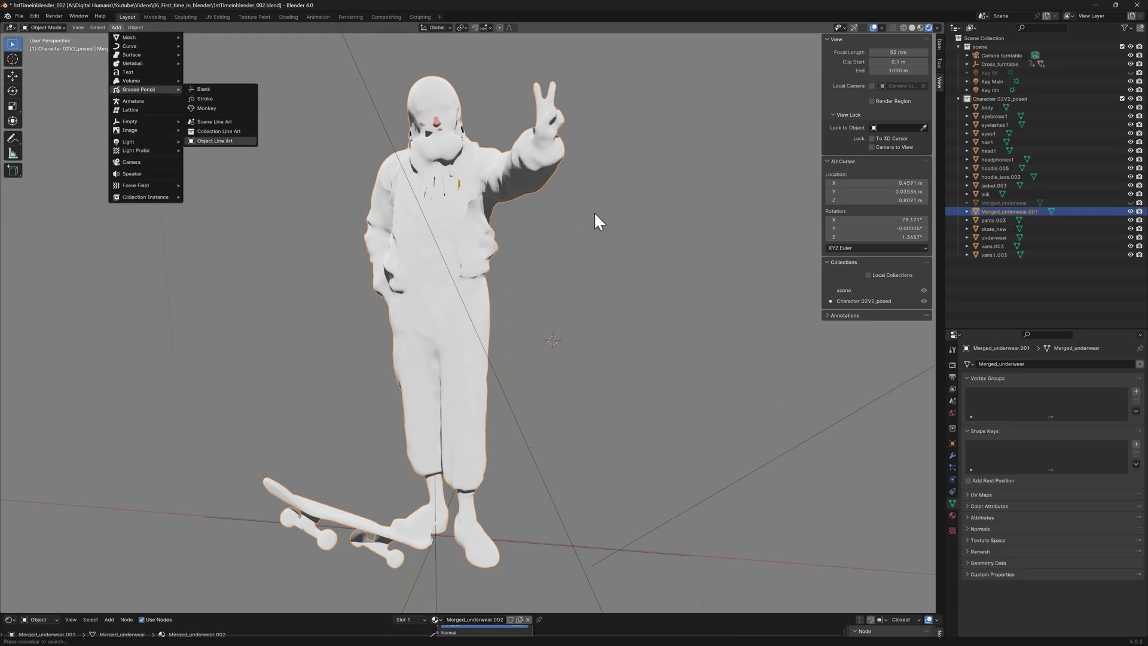
# Set the white sculpt mesh's Viewport Display to Bounds
pyautogui.click(952, 429)
pyautogui.click(952, 443)
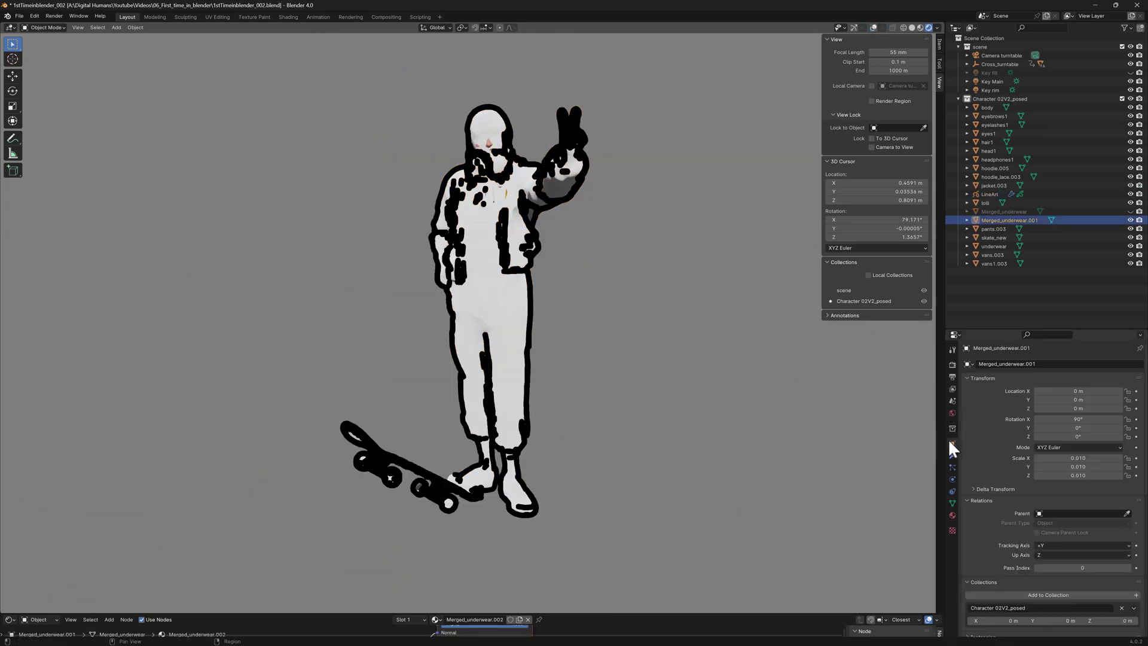
pyautogui.scroll(-10, 1002, 538)
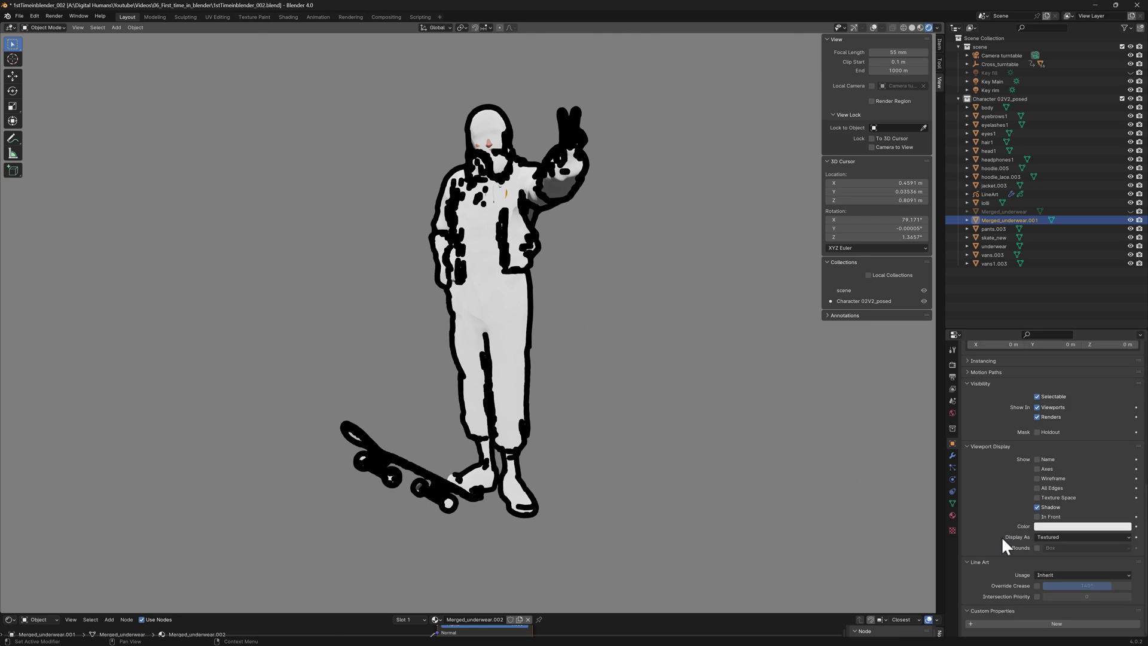
pyautogui.click(1070, 536)
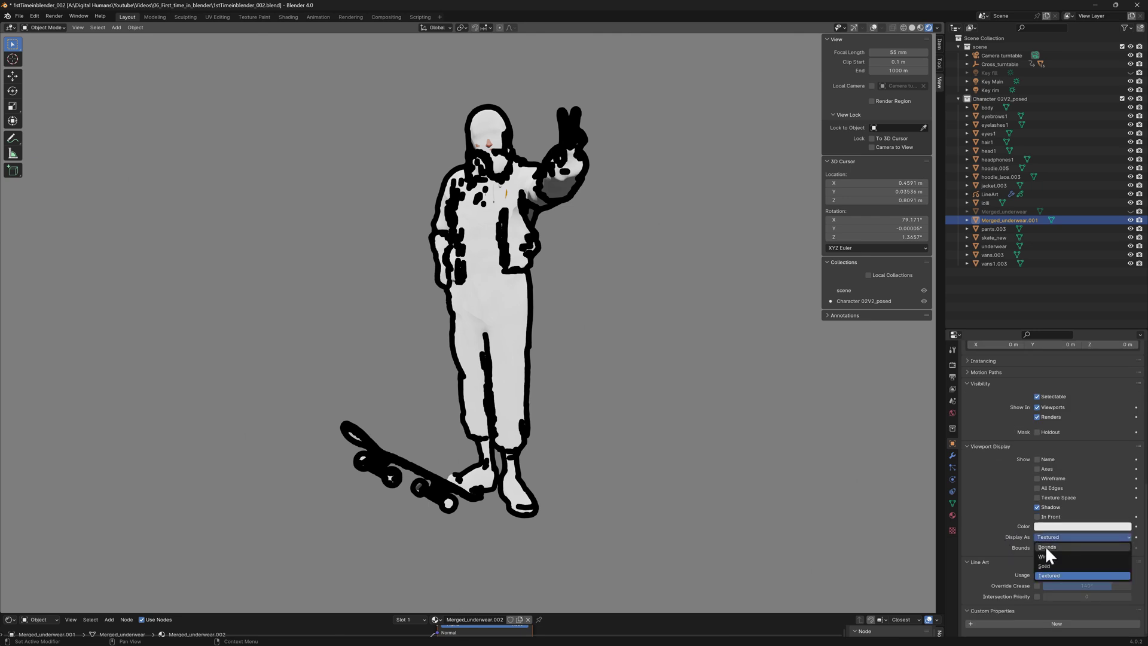
pyautogui.click(1046, 546)
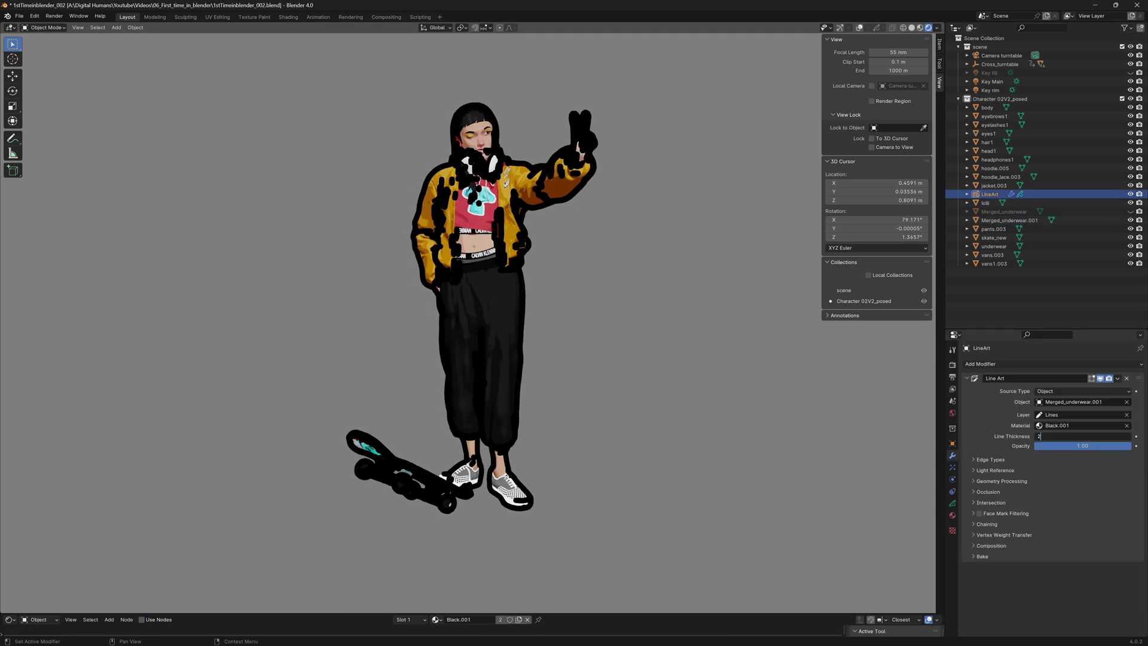
# Set the Line Art line thickness to 2 and view the character from above
pyautogui.press('Return')
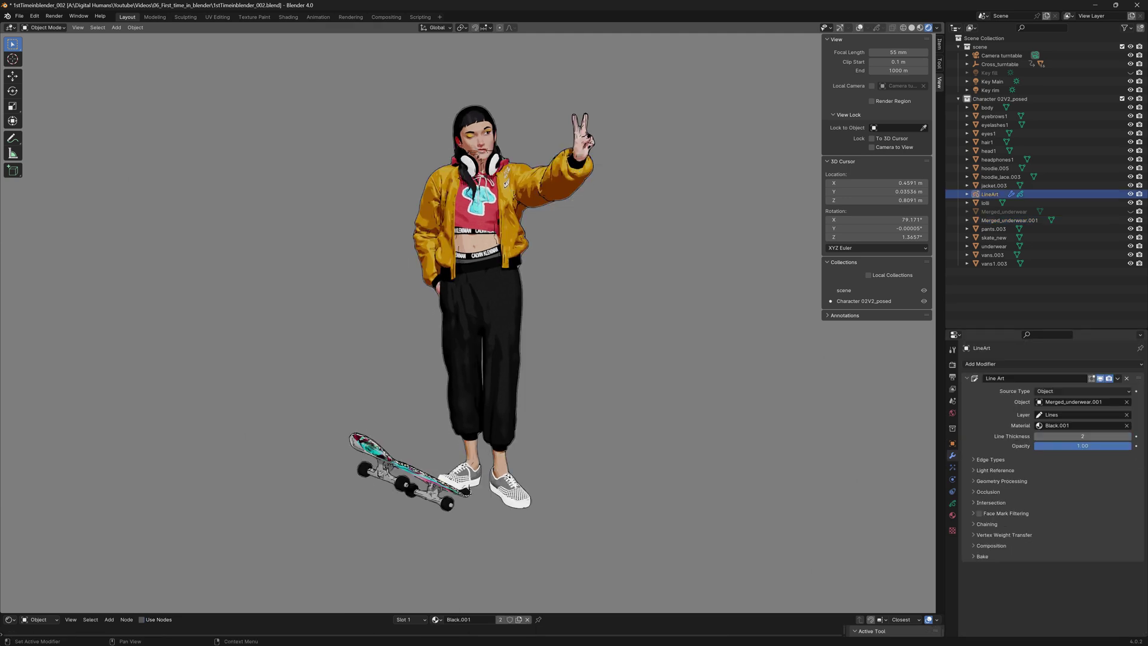
pyautogui.scroll(2, 544, 227)
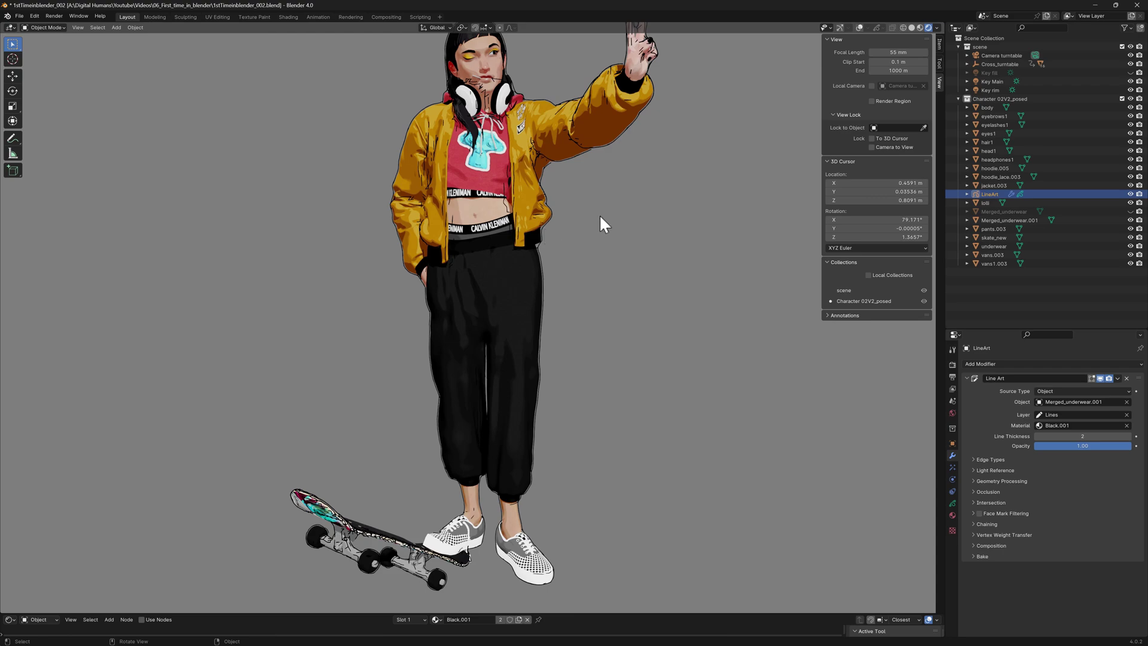
pyautogui.moveTo(602, 225); pyautogui.dragTo(584, 238, button='middle')
pyautogui.scroll(2, 612, 228)
pyautogui.scroll(-3, 609, 323)
pyautogui.click(1016, 363)
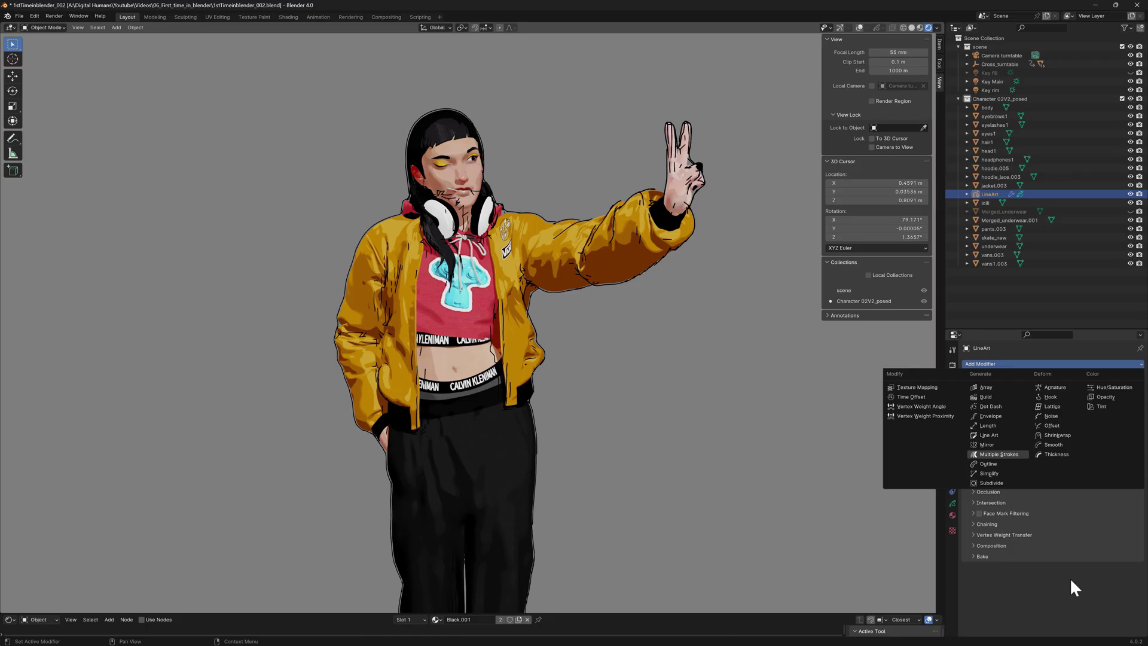
# Add a Multiple Strokes modifier to the Line Art with 2 duplicate strokes
pyautogui.press('Return')
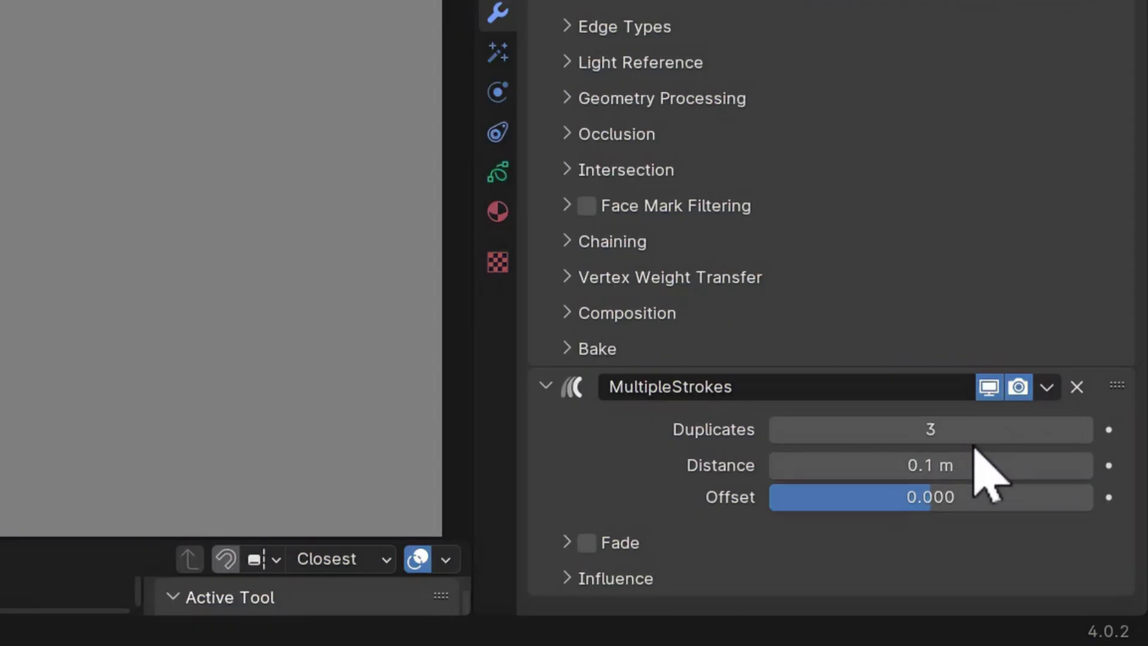
pyautogui.click(1093, 582)
pyautogui.write('2')
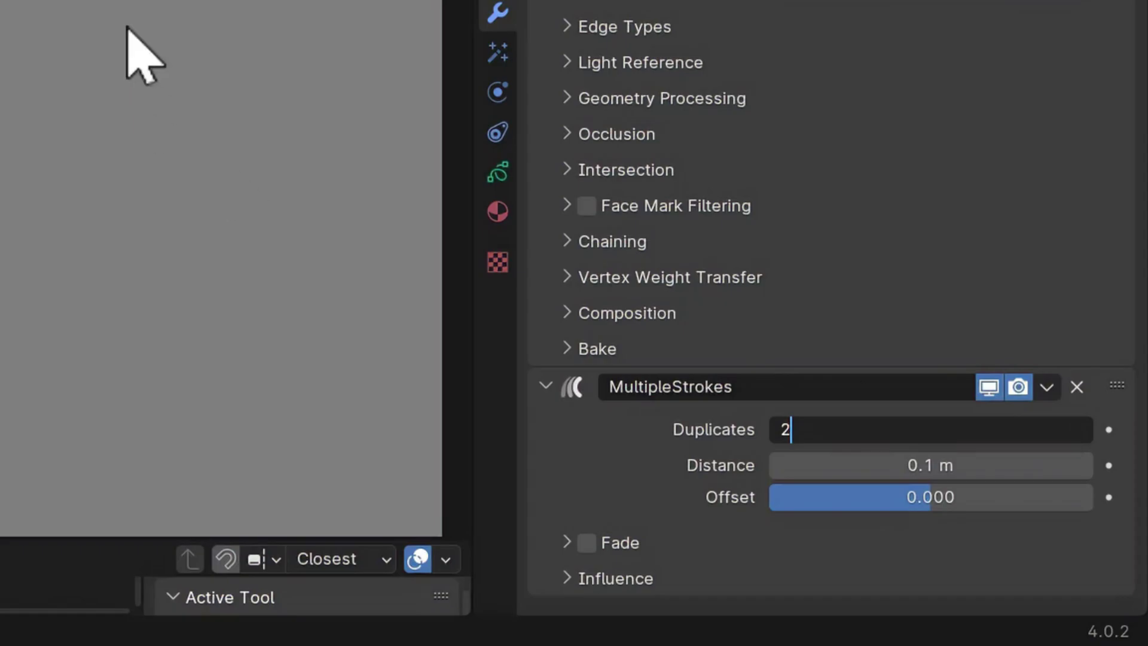
pyautogui.press('Return')
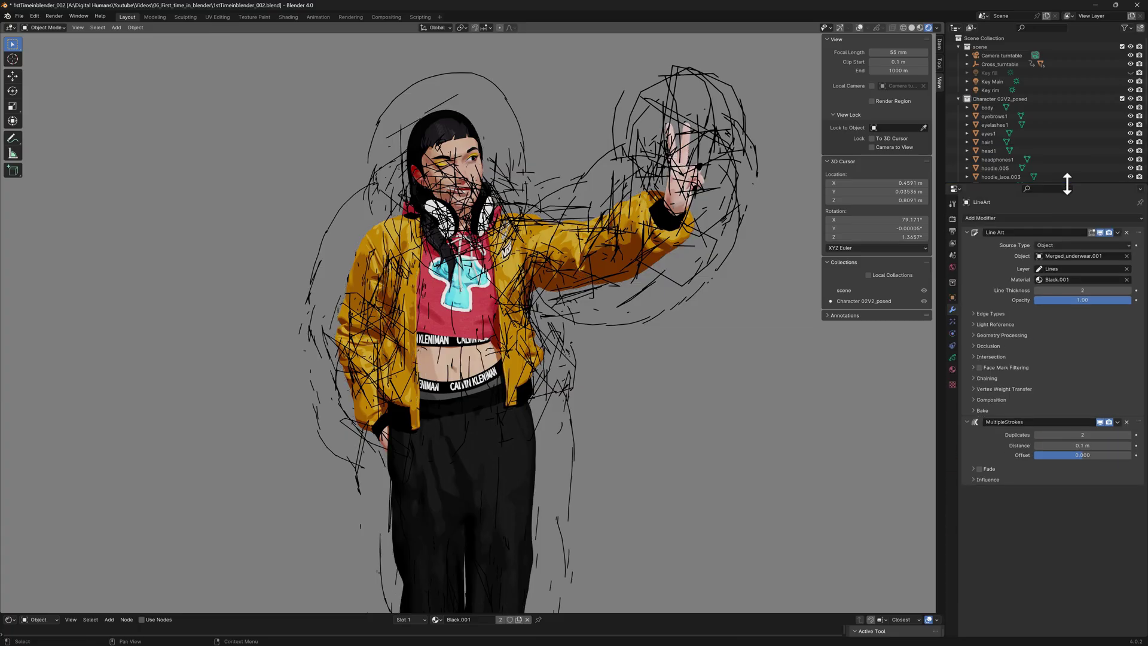
# Enable Fade on the duplicate strokes with fade center 1 and opacity 0
pyautogui.click(979, 468)
pyautogui.click(979, 469)
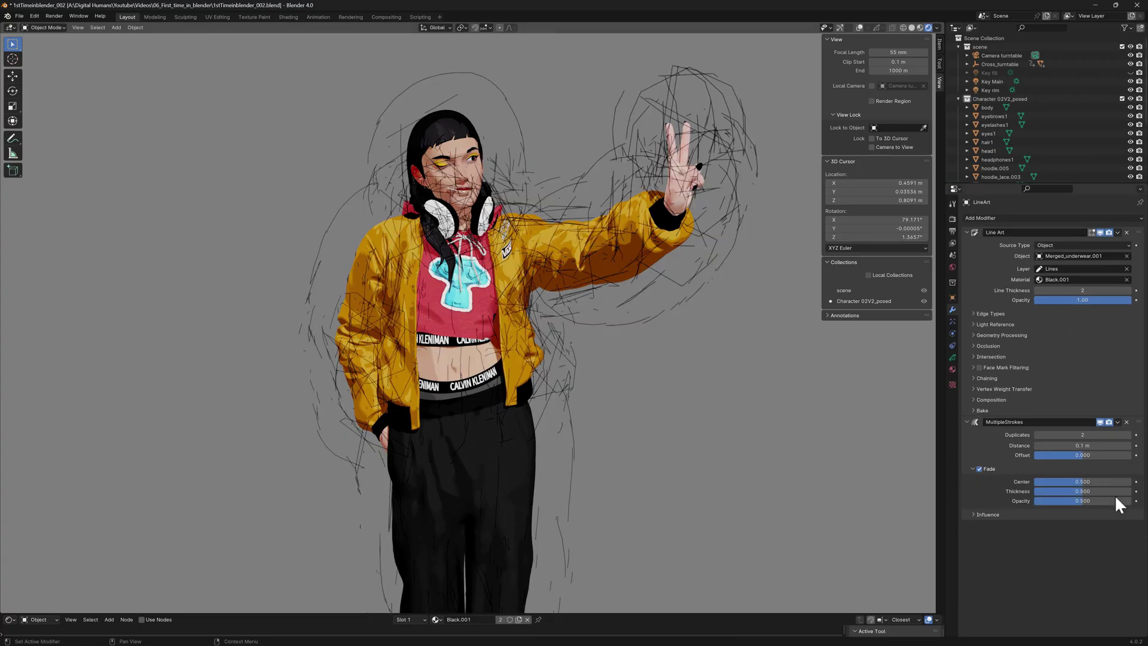
pyautogui.press('Return')
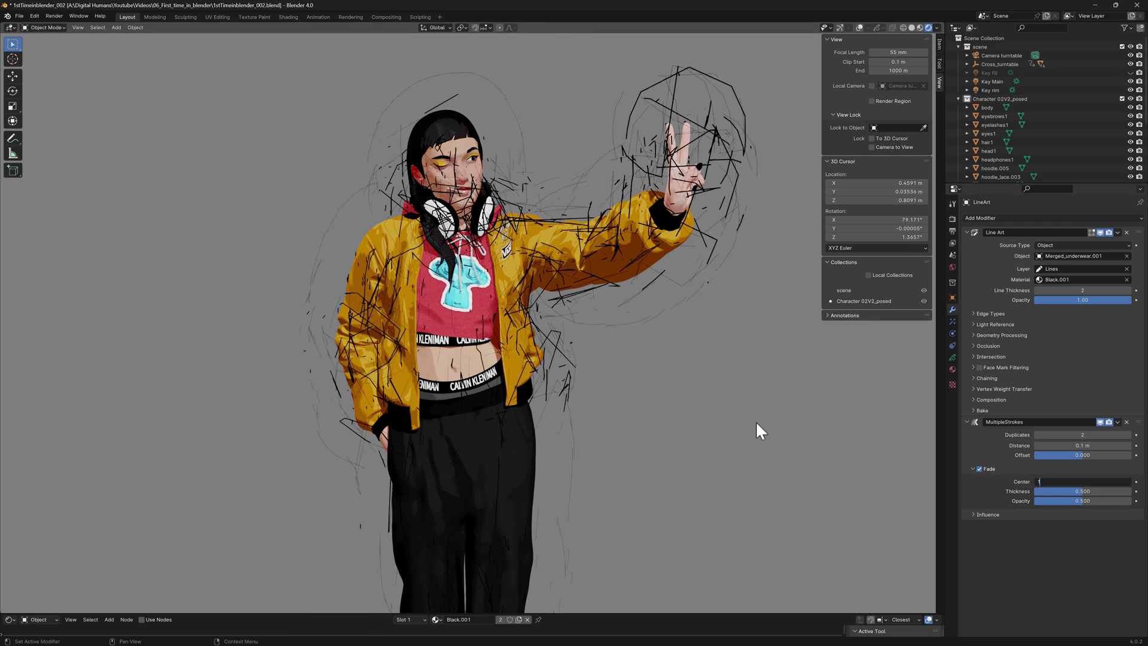
pyautogui.press('Return')
pyautogui.write('0')
pyautogui.press('Return')
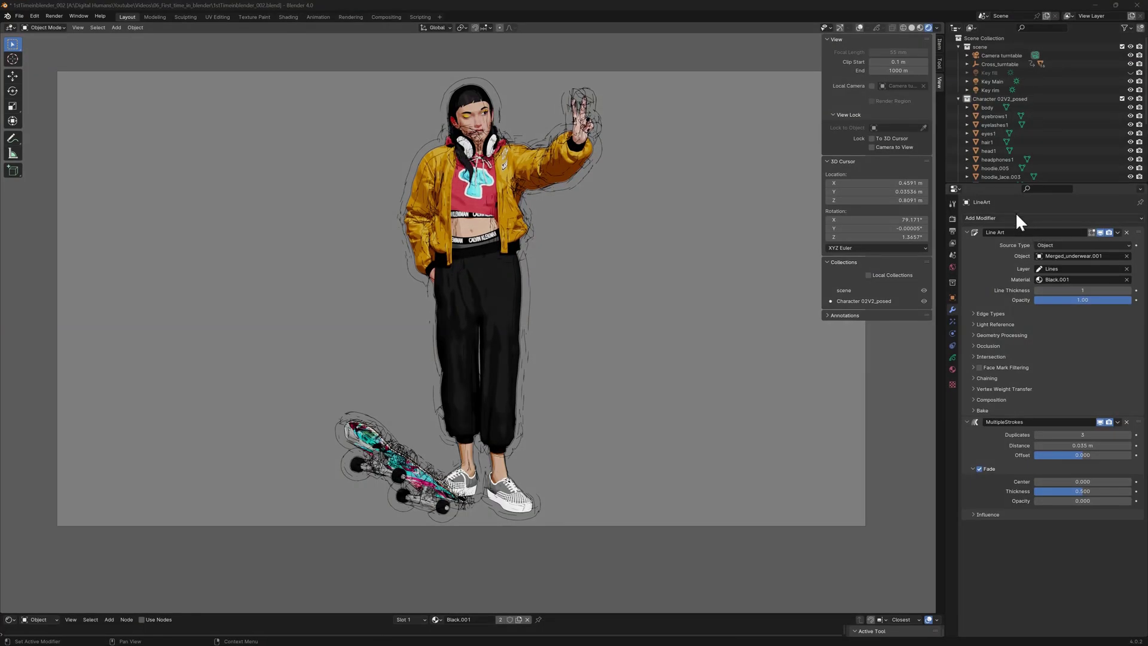
# Add a Simplify modifier after Multiple Strokes, trying Adaptive mode before returning to Fixed
pyautogui.click(1024, 219)
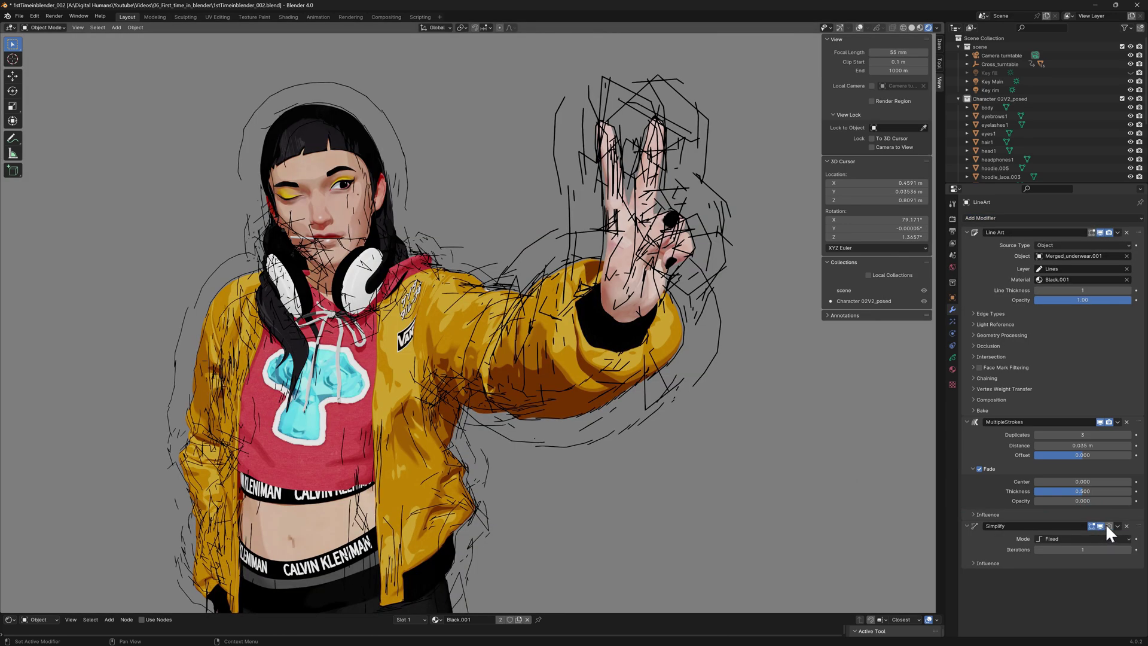
pyautogui.click(1070, 538)
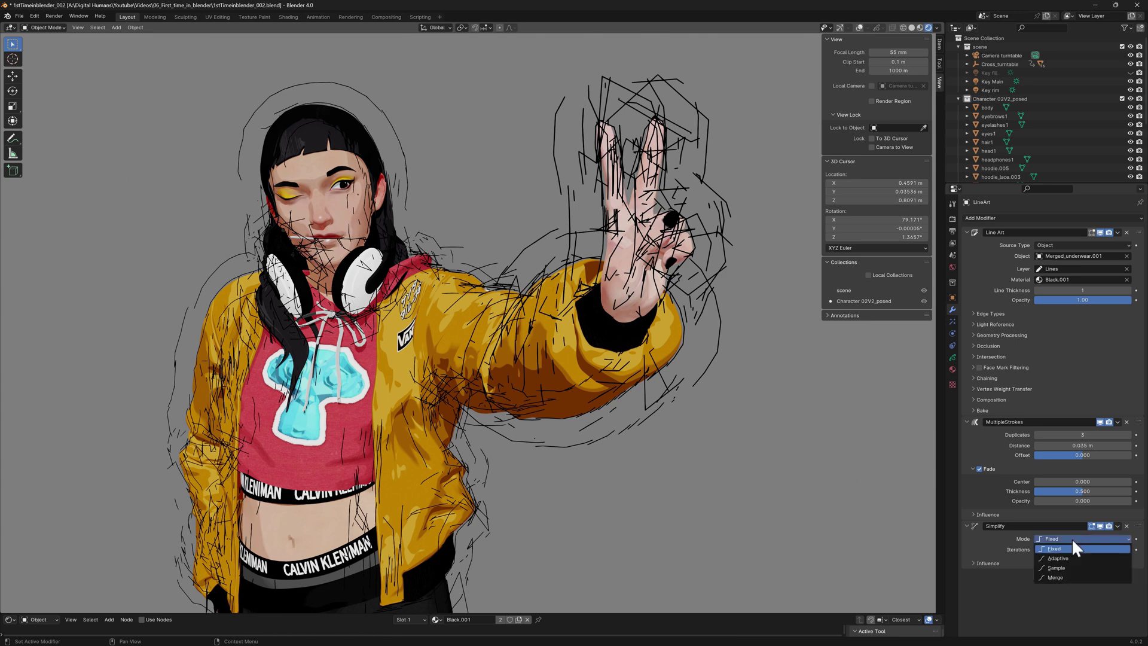
pyautogui.click(1081, 558)
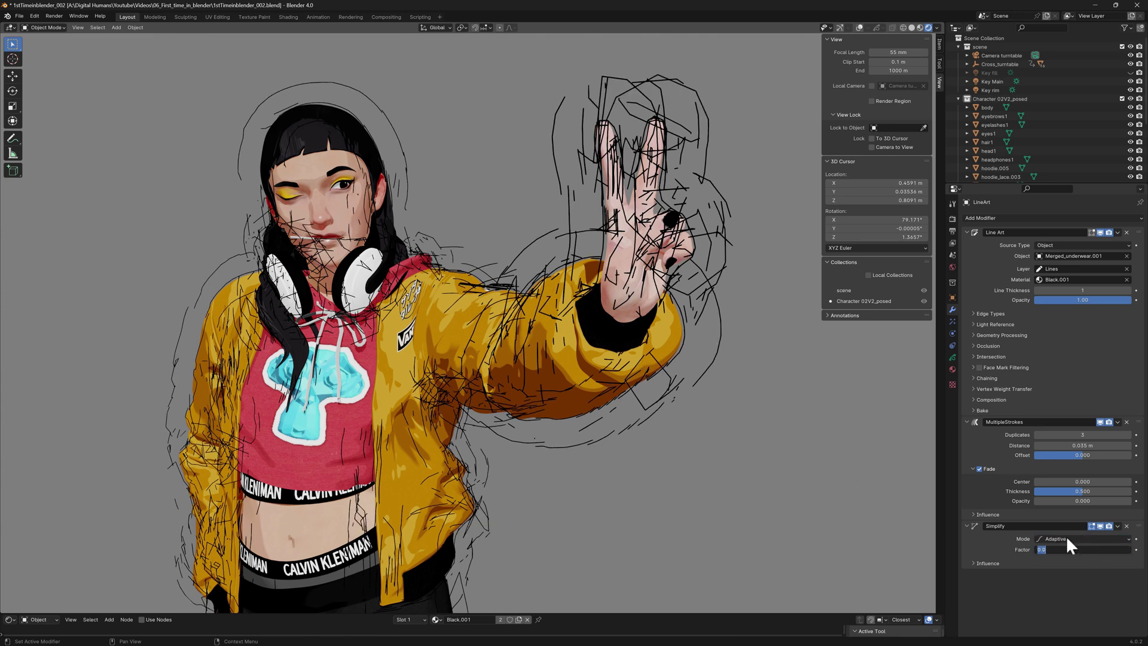
pyautogui.click(1056, 539)
pyautogui.click(1126, 525)
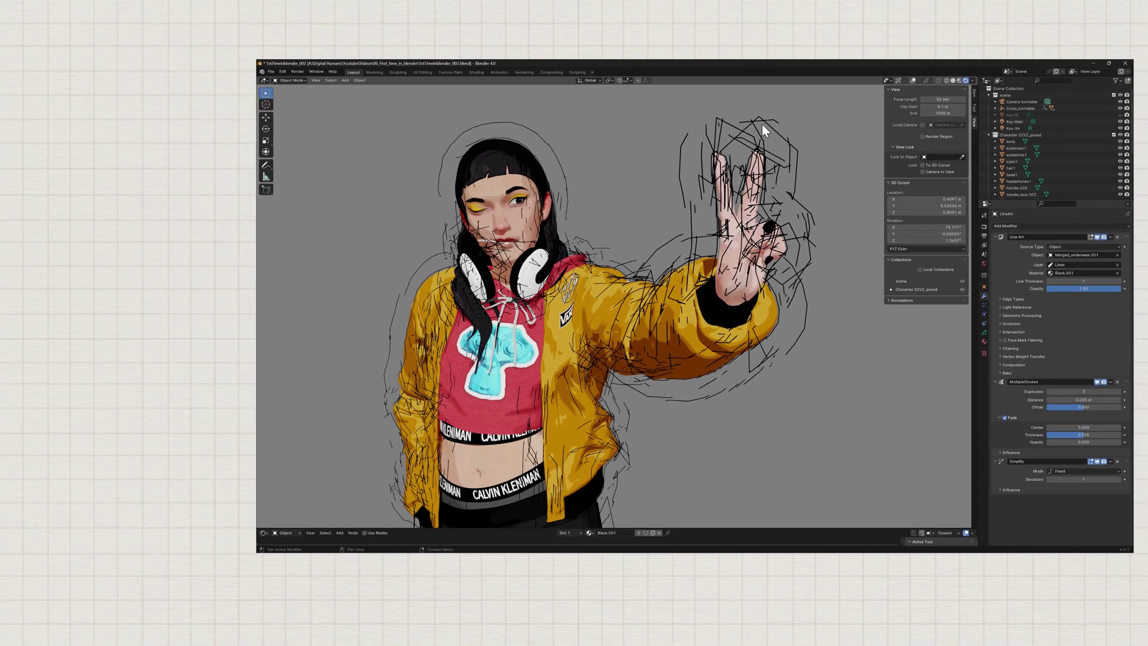